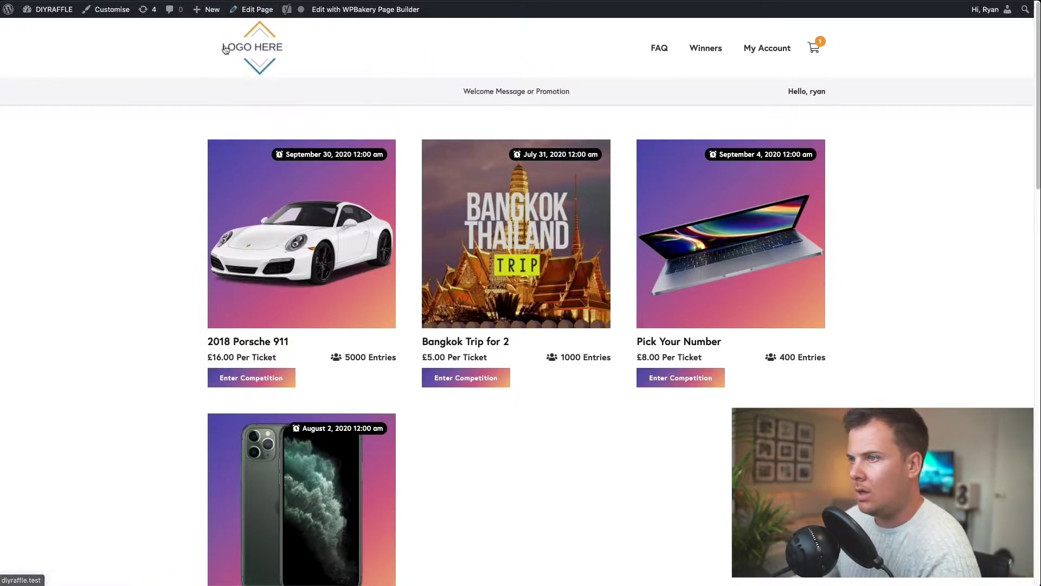
Start a new page from the Dashboard via Pages > Add New.
mouse_move(251, 13)
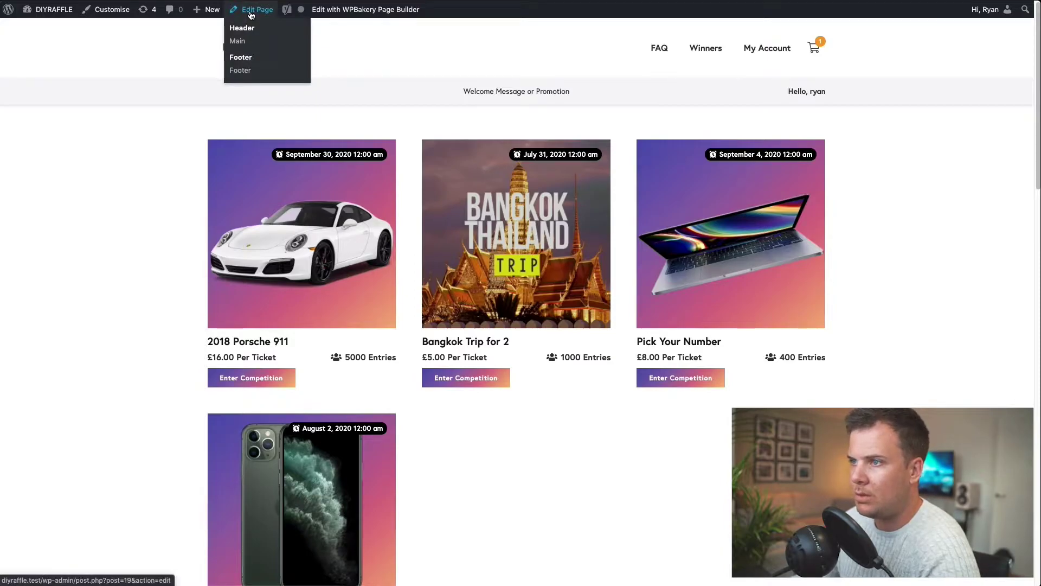
mouse_move(51, 11)
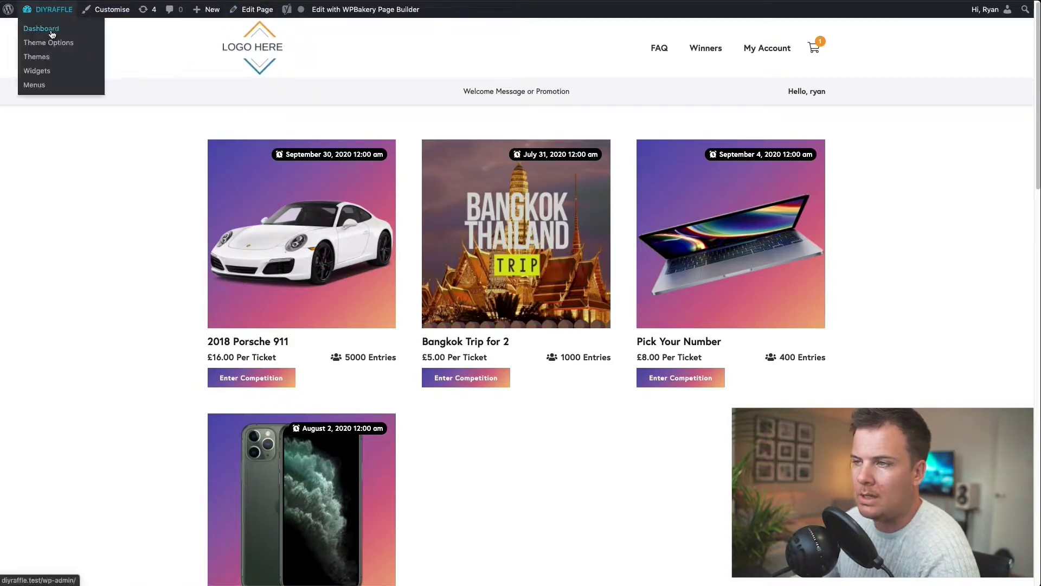
click(51, 32)
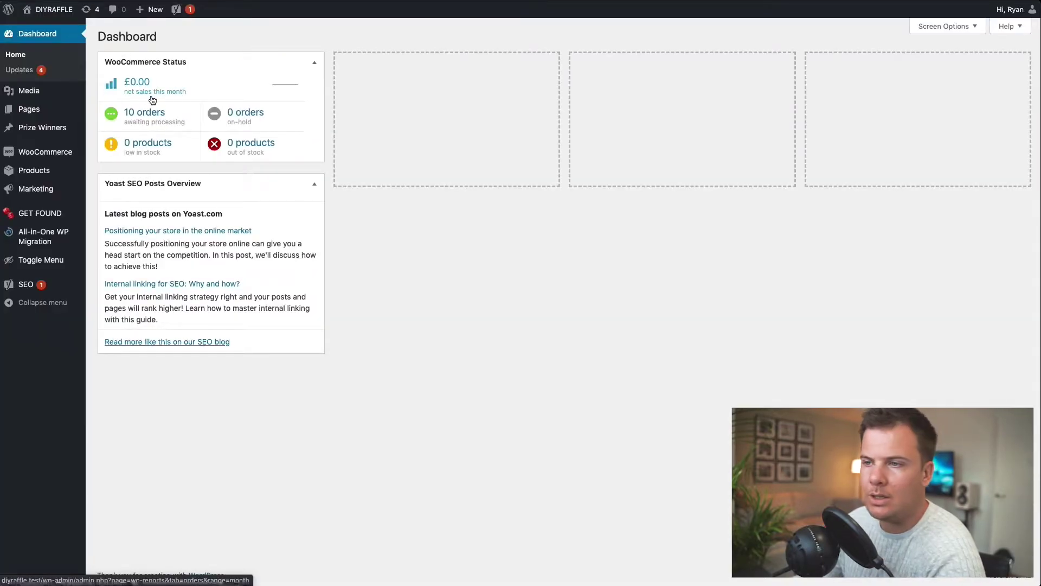
mouse_move(40, 110)
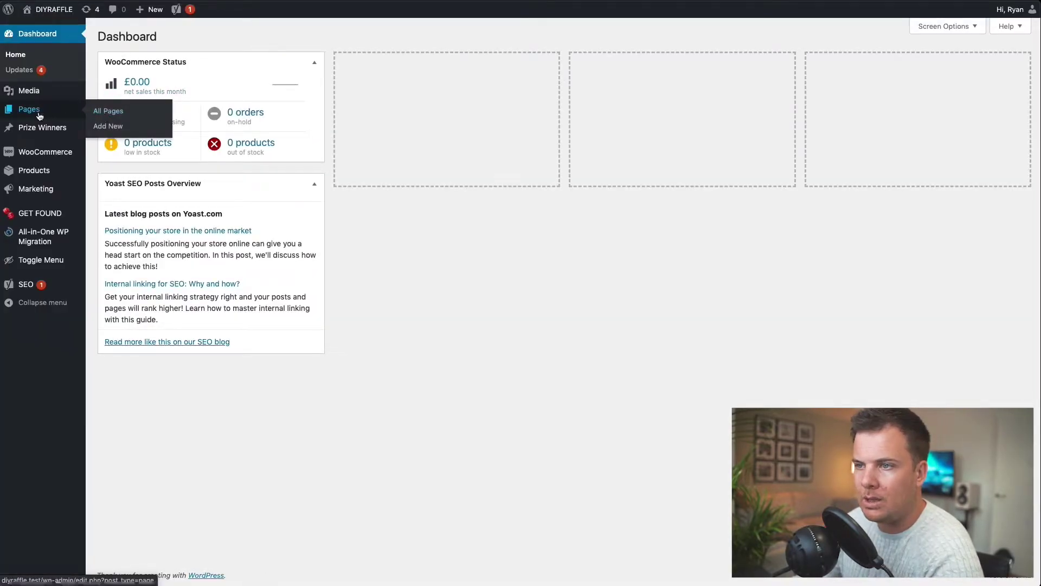
click(112, 130)
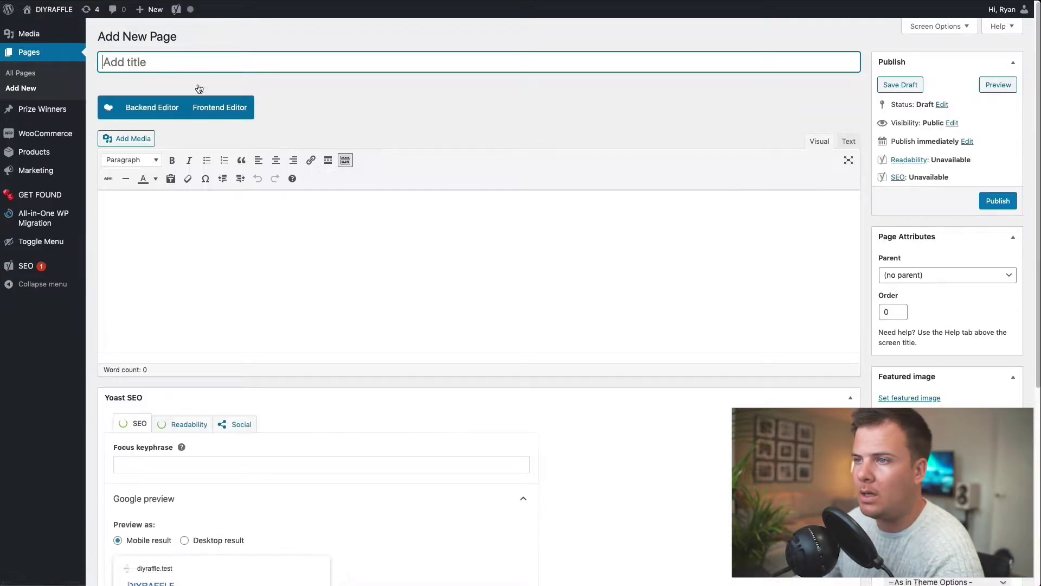
Title the new page 'Holidays' so it auto-saves as a draft.
click(183, 61)
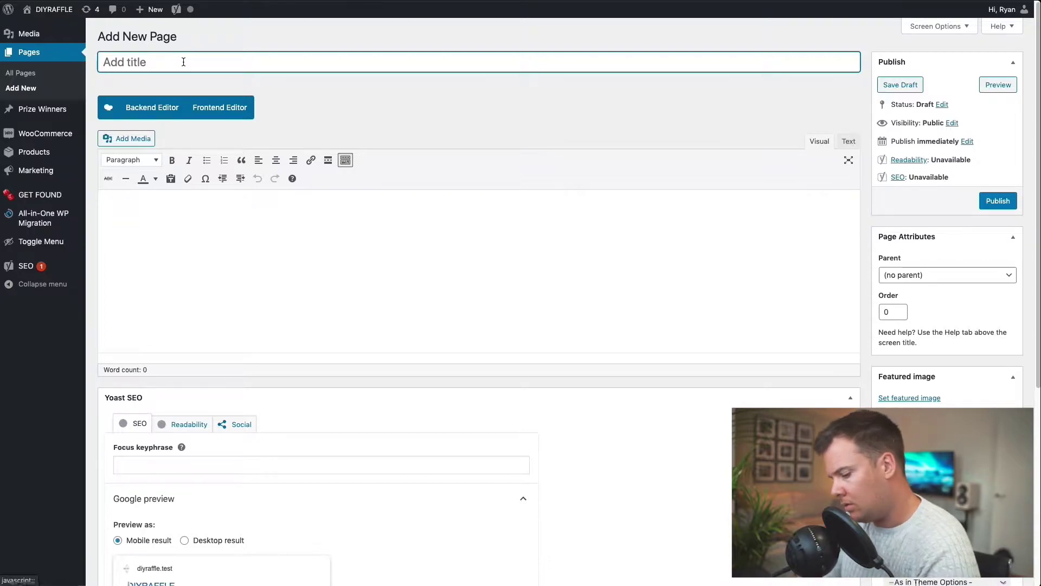
text(Holidays)
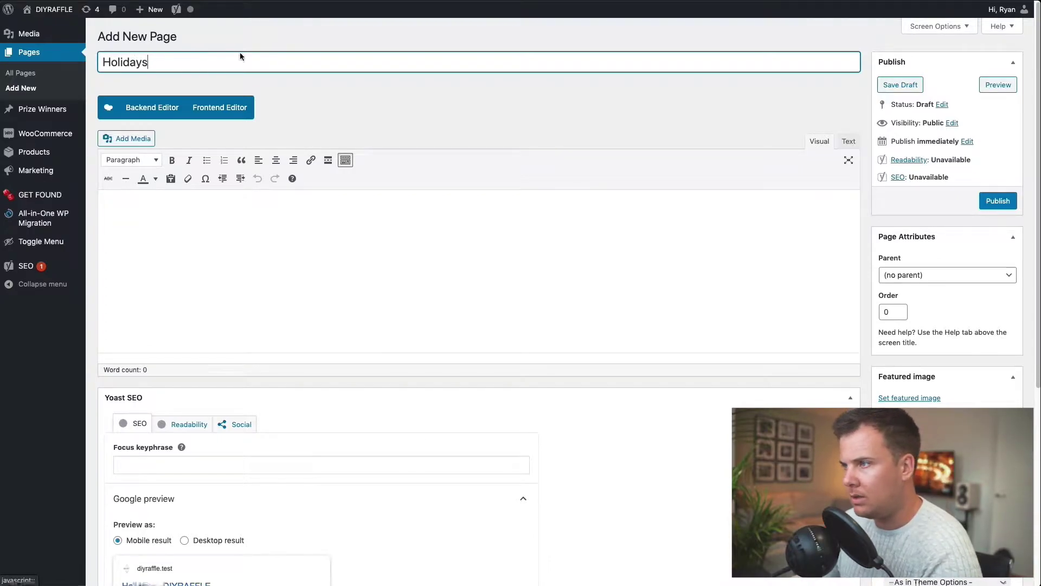
click(992, 201)
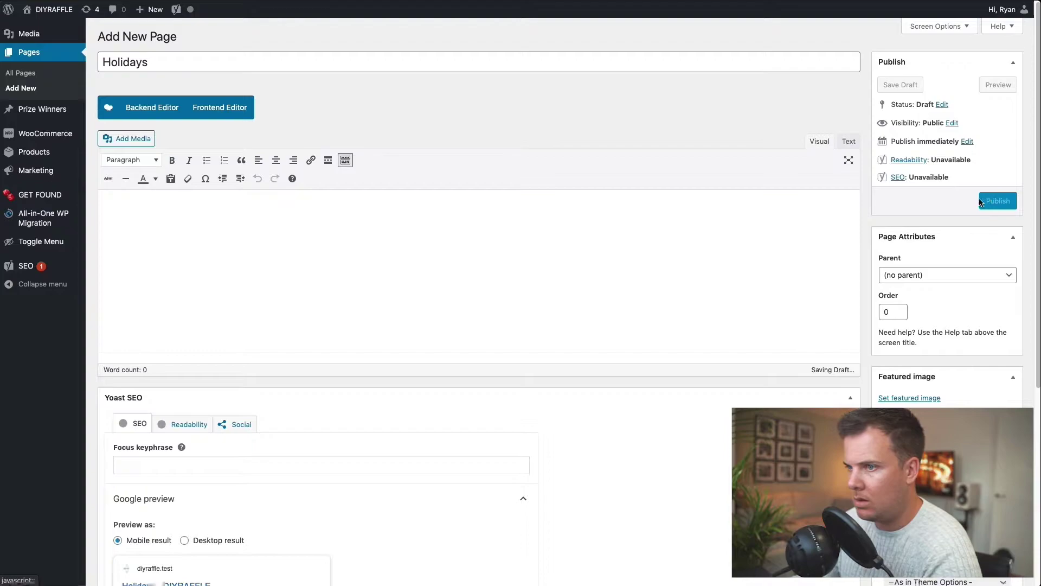
click(349, 225)
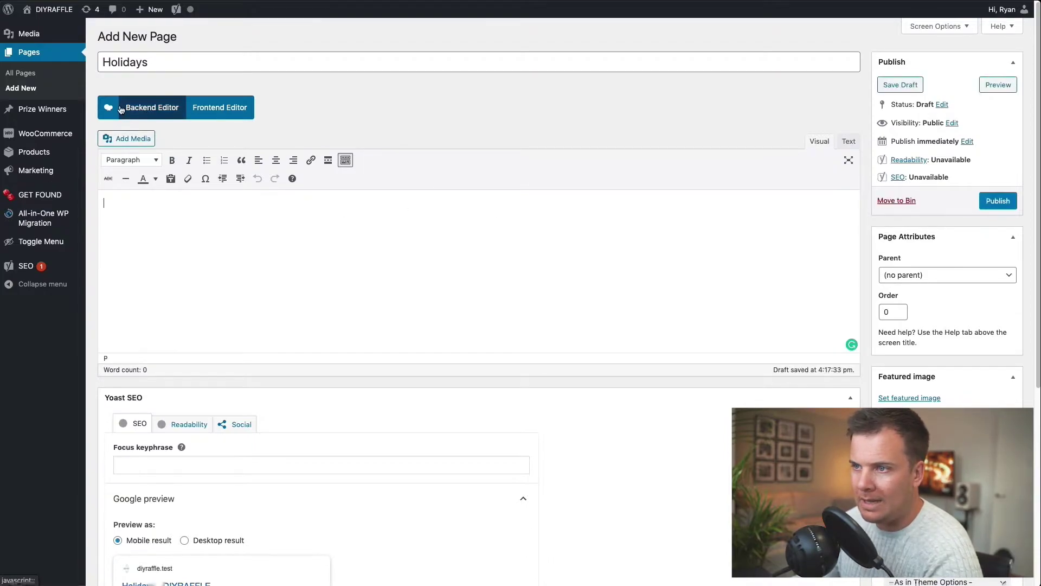
In the Backend Editor, add a Grid element set to show Products, then close its settings.
click(153, 112)
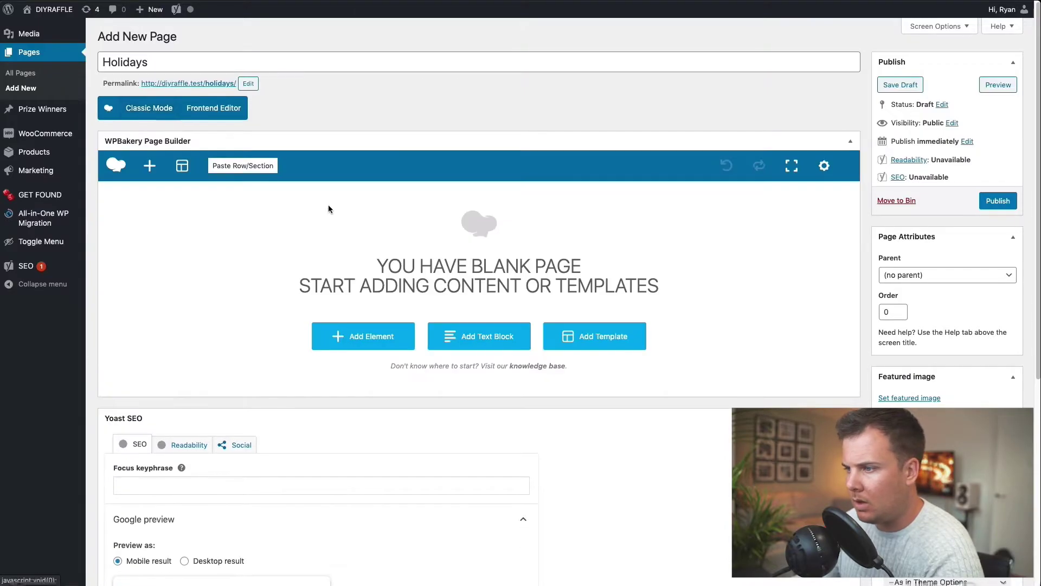
click(371, 337)
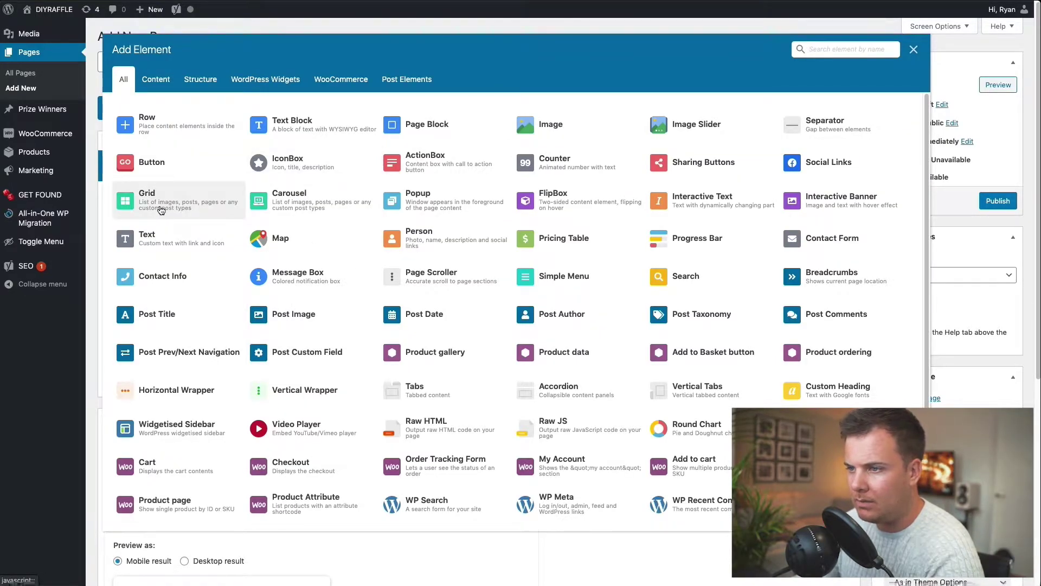
click(161, 210)
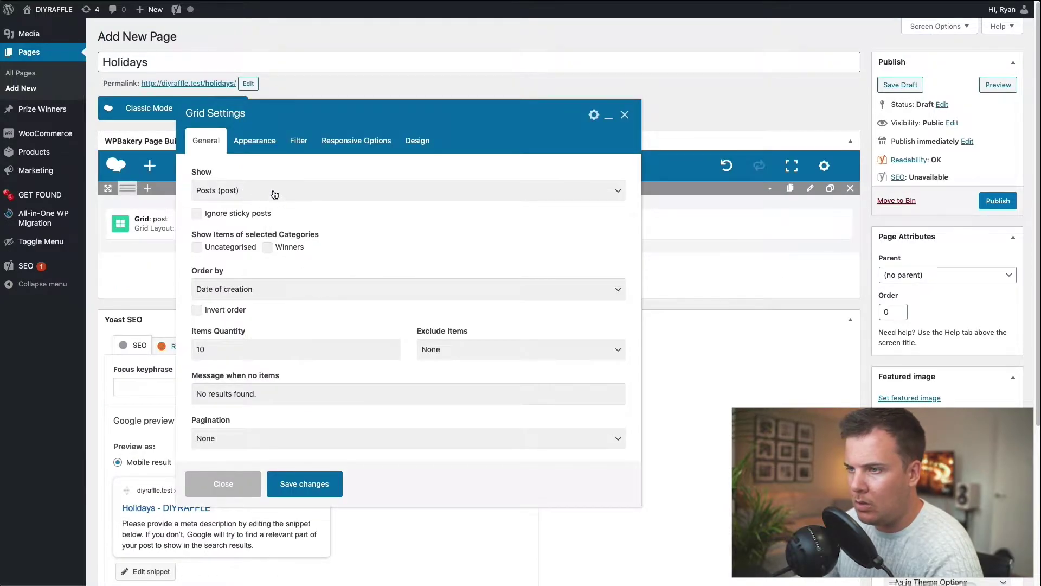
click(232, 193)
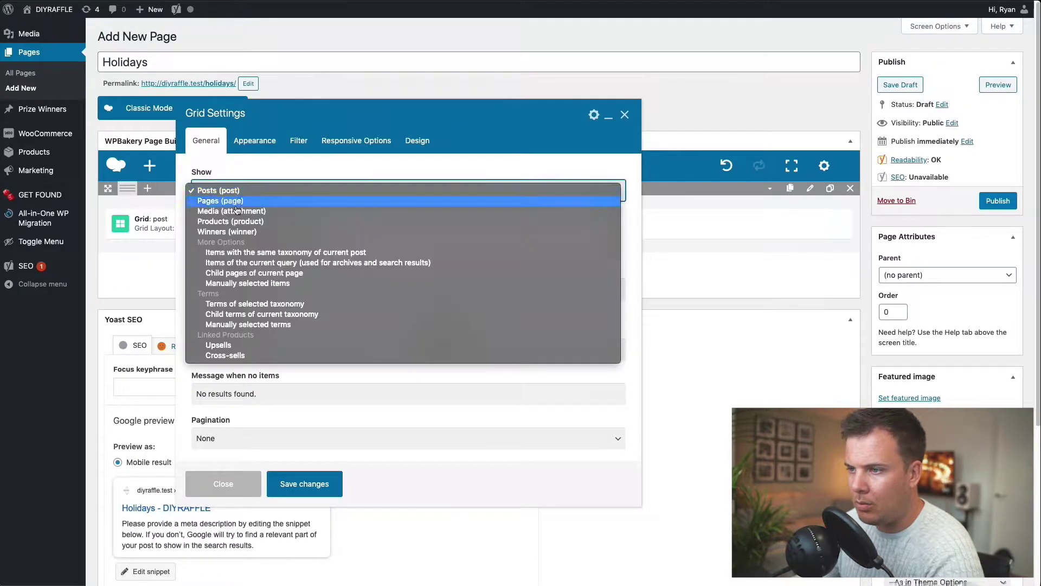
click(232, 221)
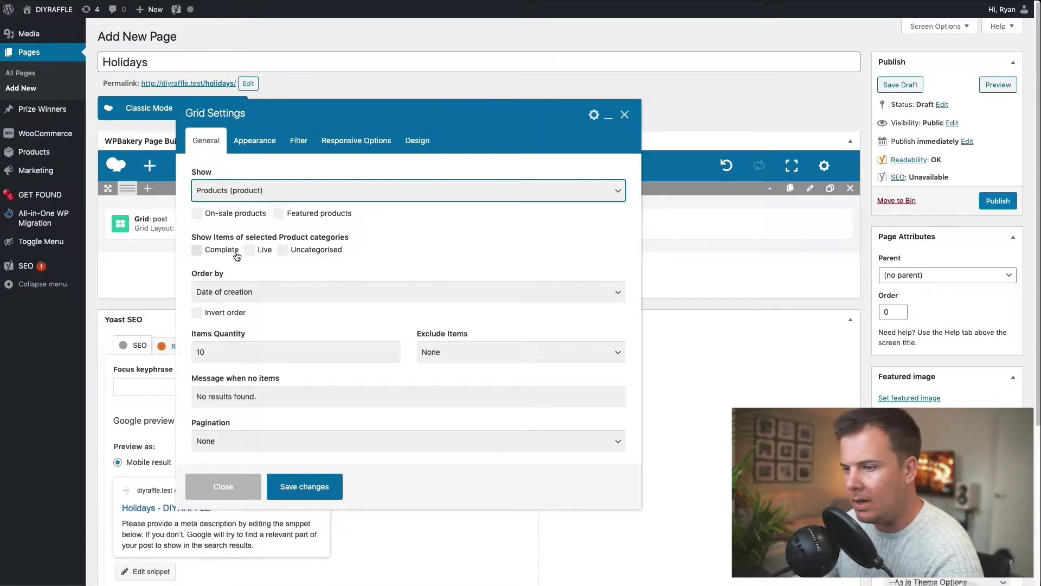
click(255, 486)
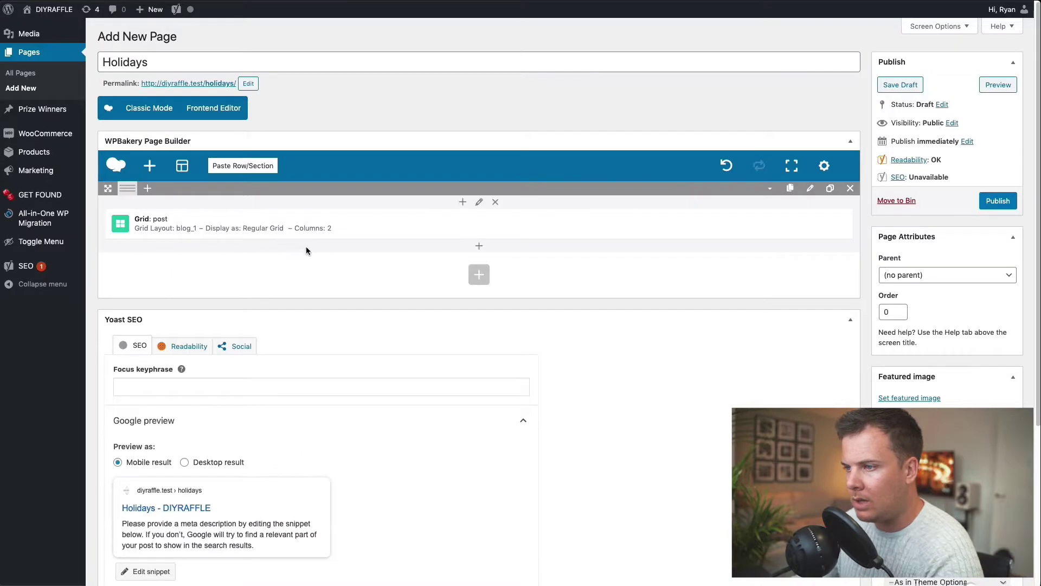
Save the Holidays page as a draft and go to Products > Categories.
click(902, 86)
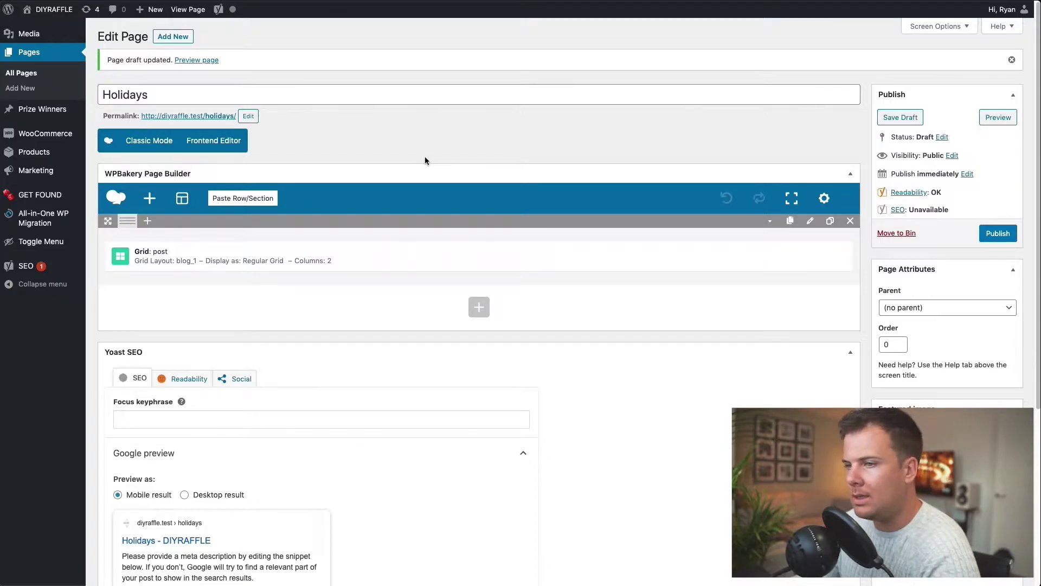
mouse_move(36, 156)
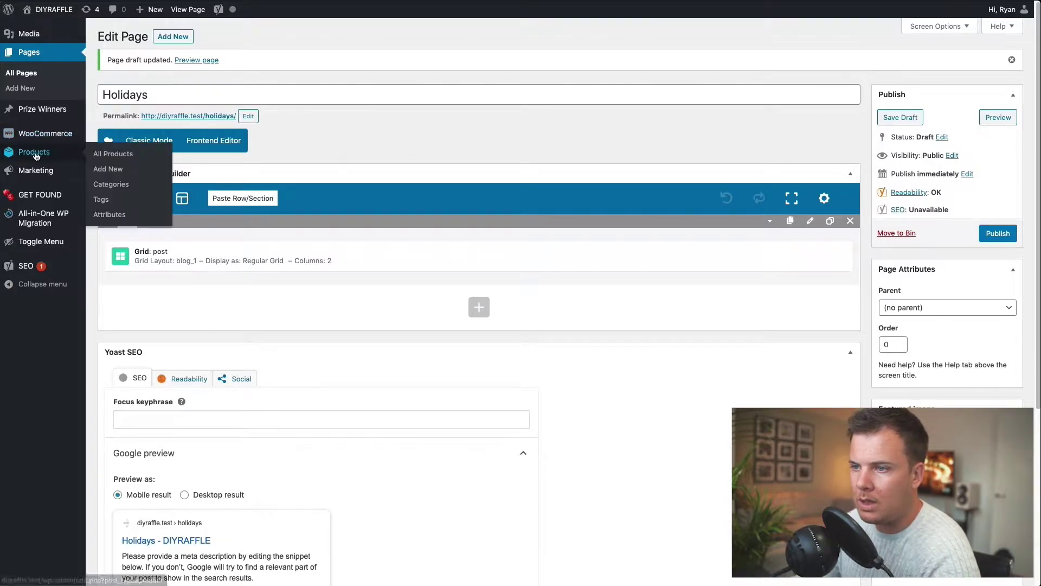
click(111, 186)
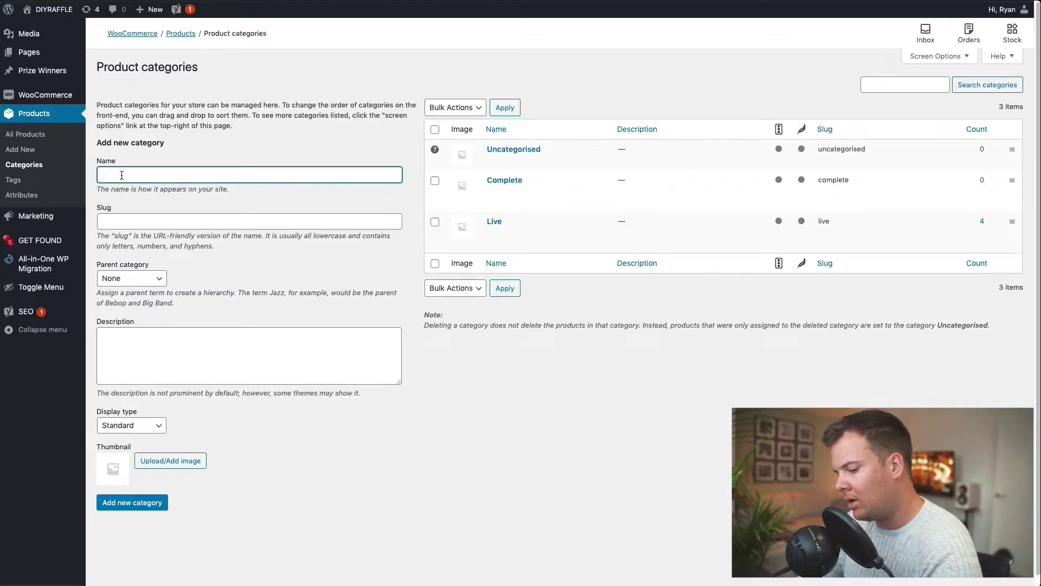
Create the product categories Holidays, Tech and Cars.
text(Holidays)
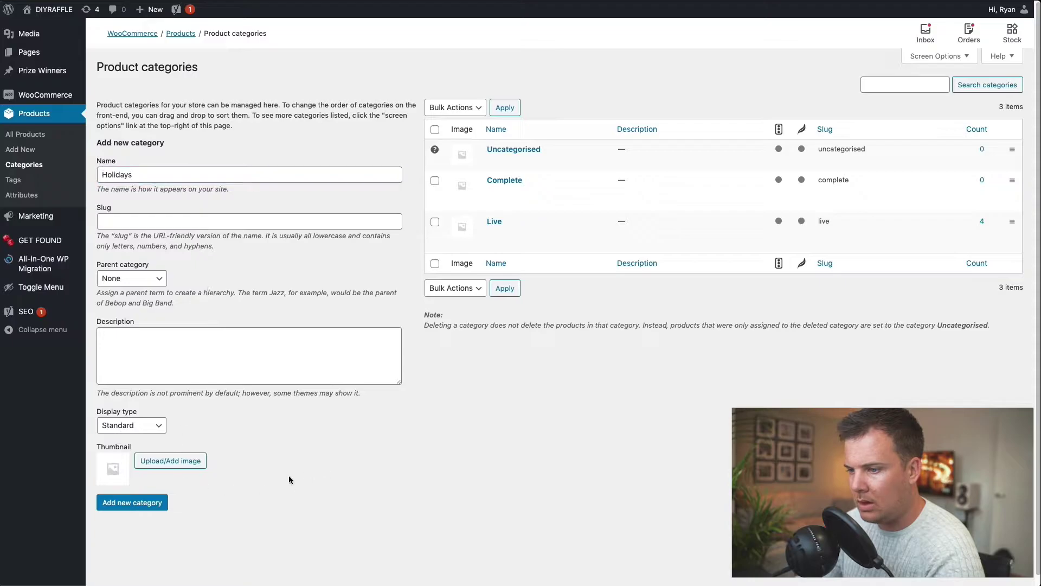
click(146, 503)
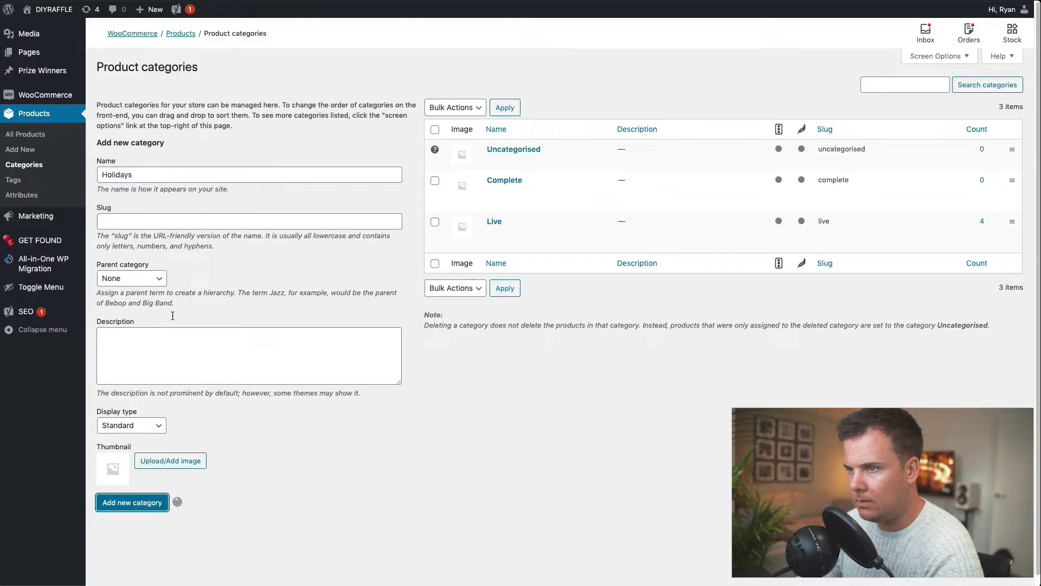
click(137, 174)
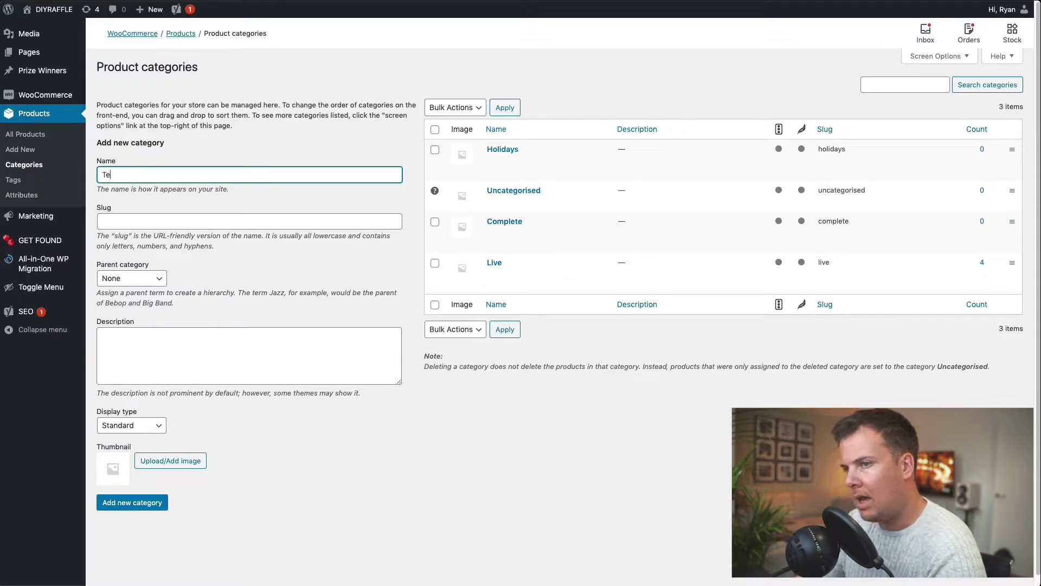
click(154, 498)
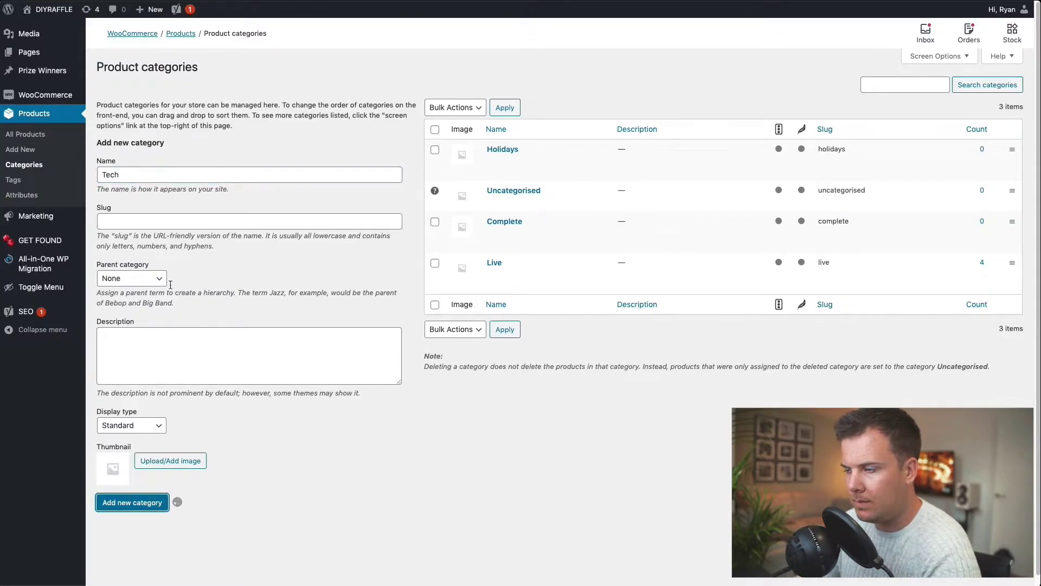
click(169, 179)
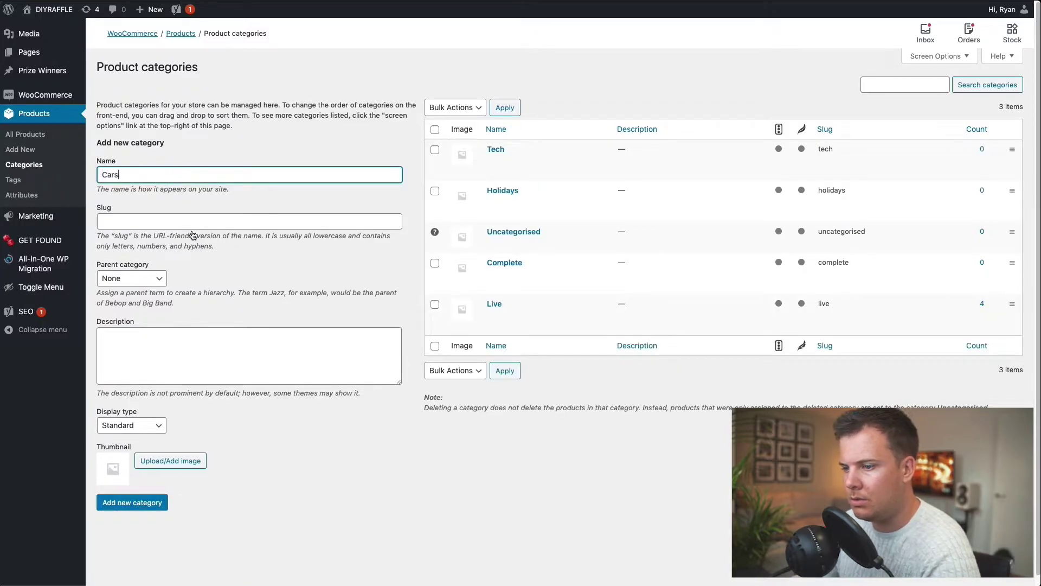
click(162, 503)
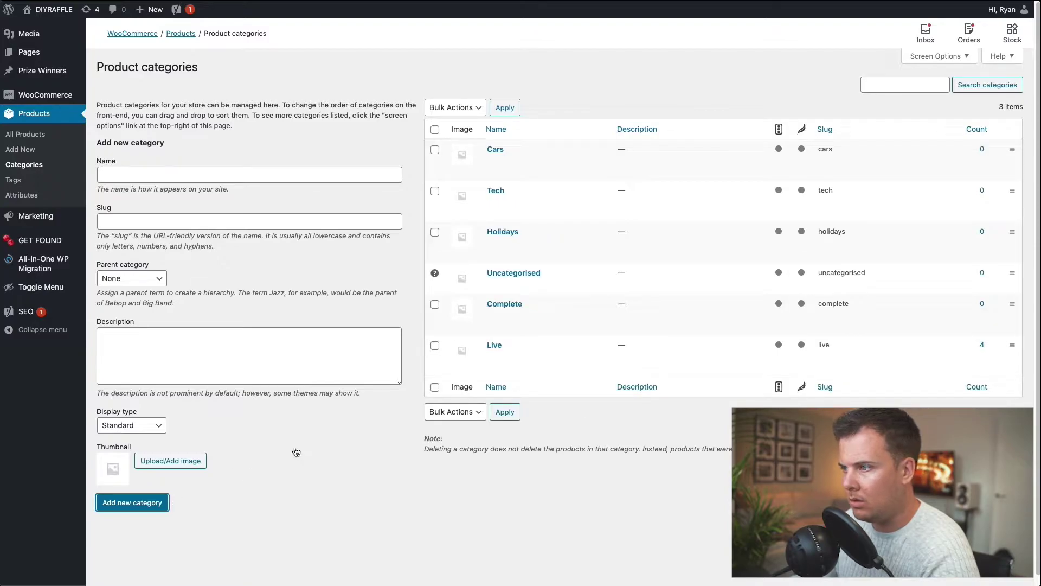
mouse_move(494, 177)
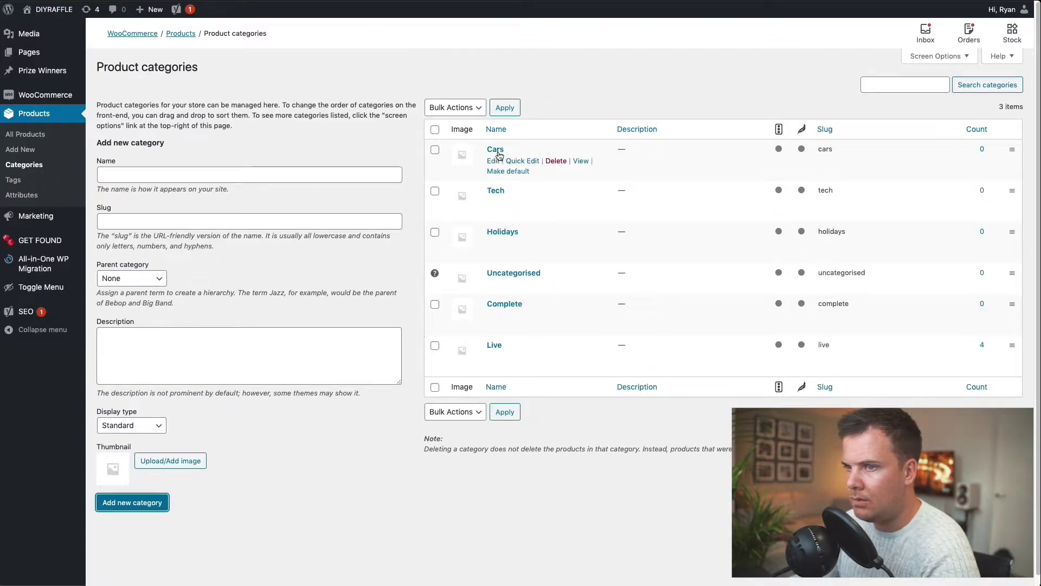
Hide the SEO Title column in the All Products list using Screen Options.
click(30, 137)
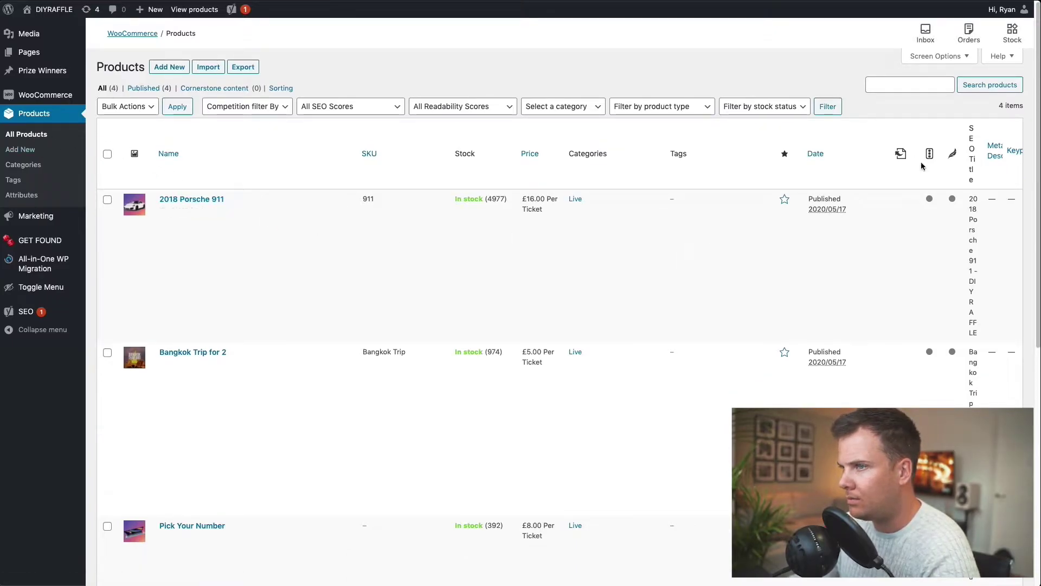
click(935, 57)
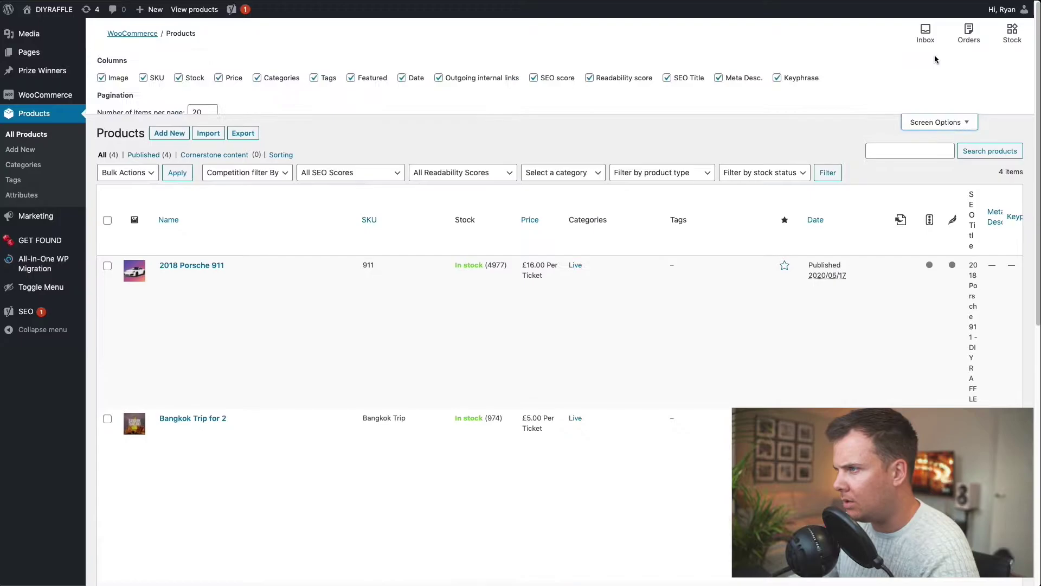
click(667, 80)
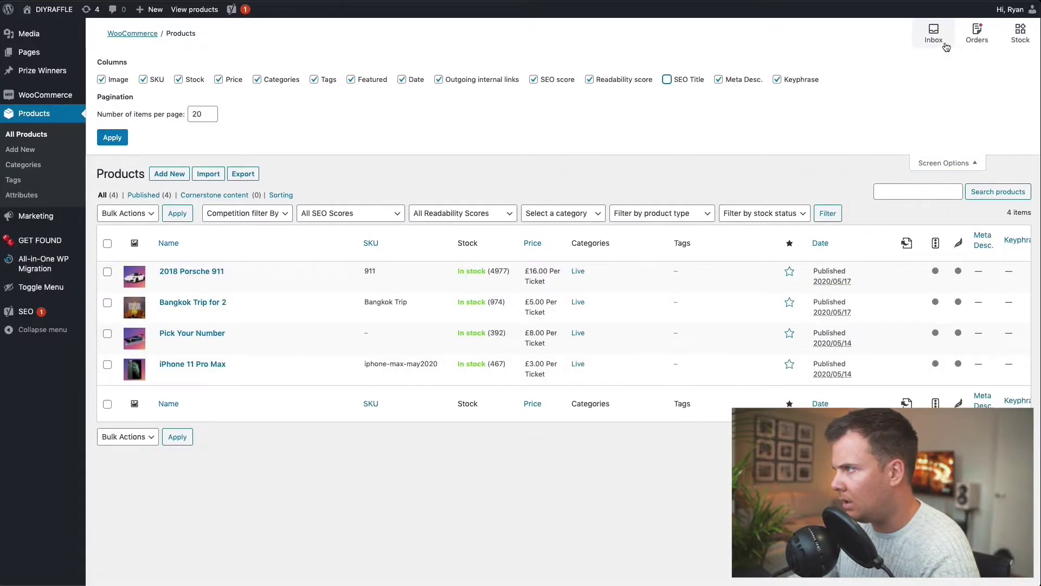
click(956, 162)
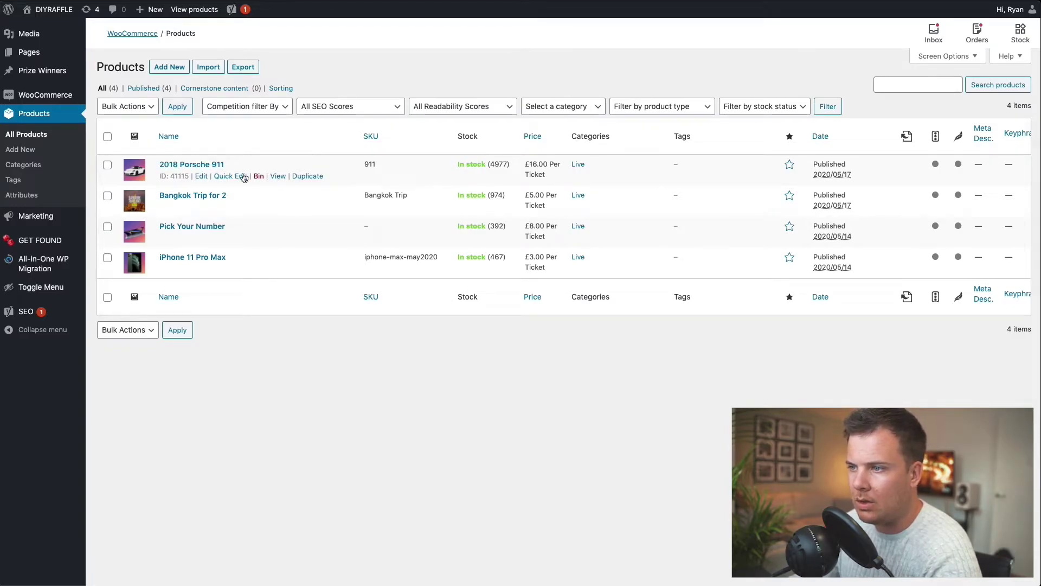
Quick Edit 2018 Porsche 911 into Cars and Bangkok Trip for 2 into Holidays.
click(234, 175)
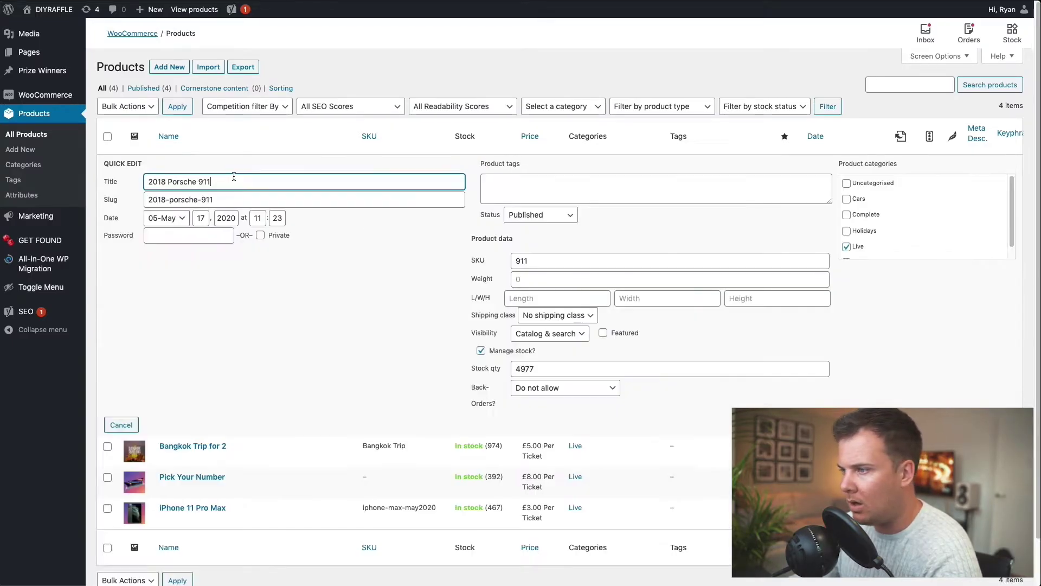
click(846, 200)
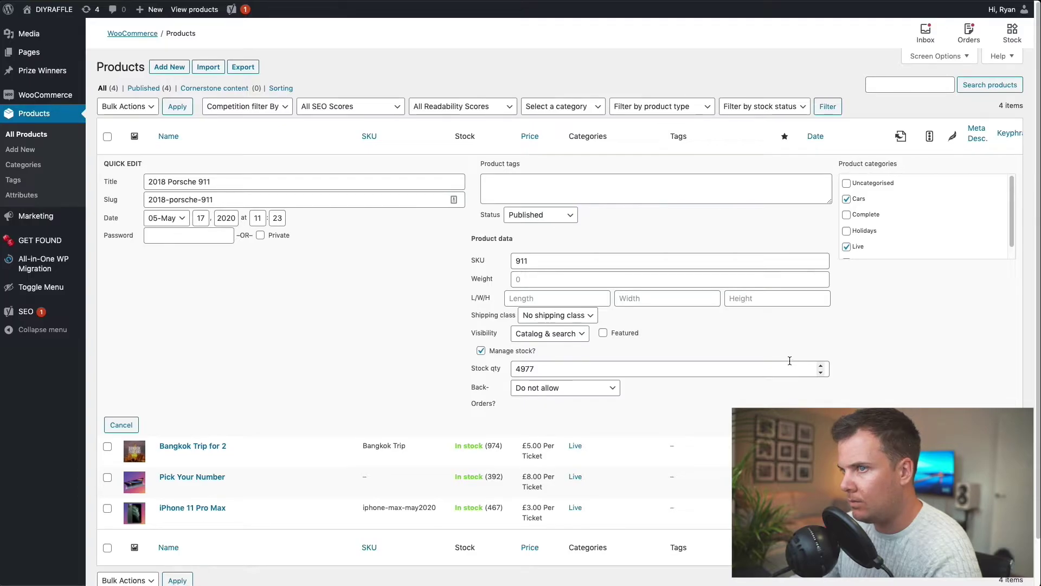
key(Return)
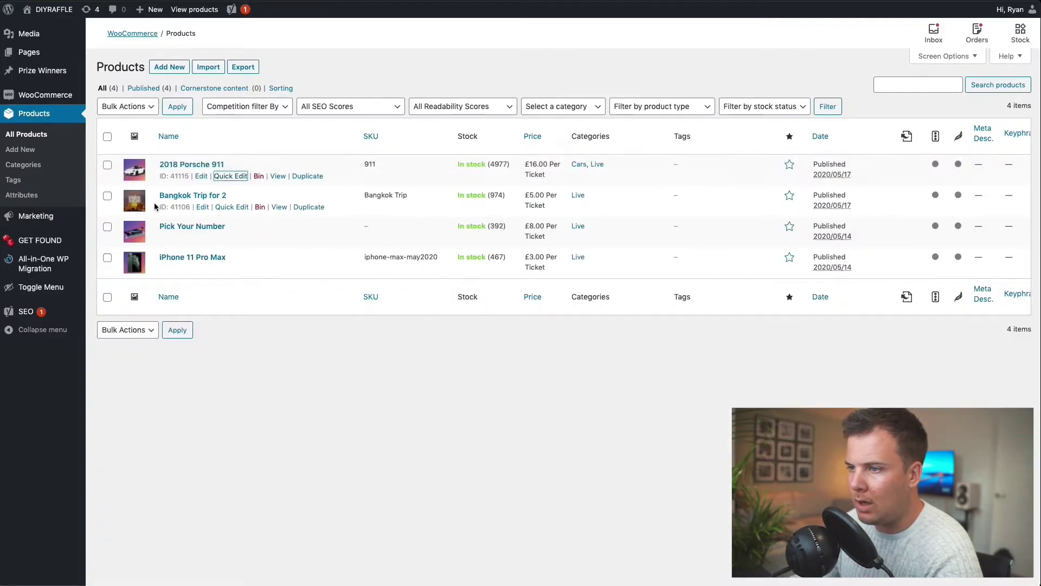
click(232, 207)
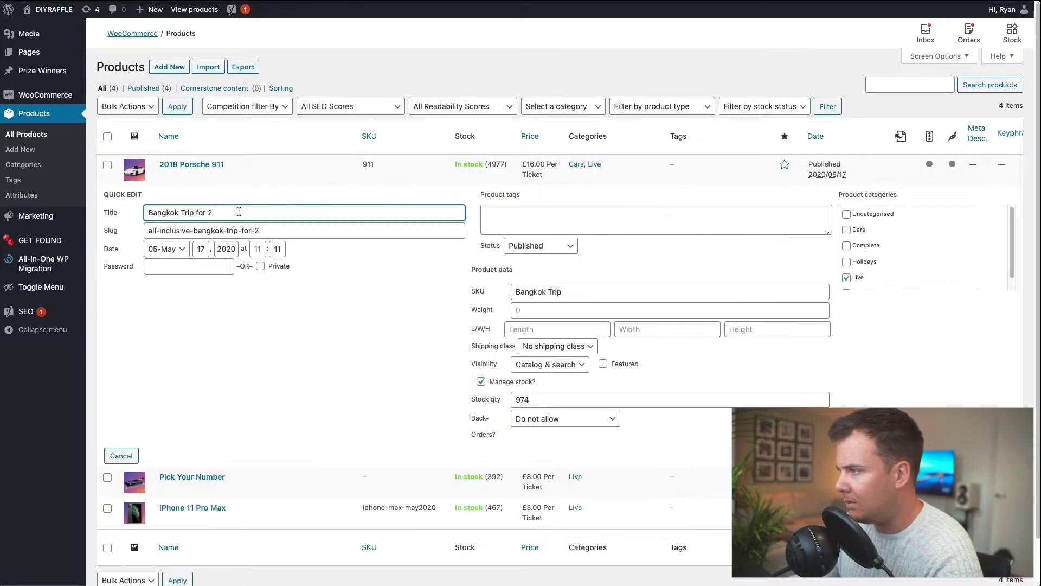
click(855, 262)
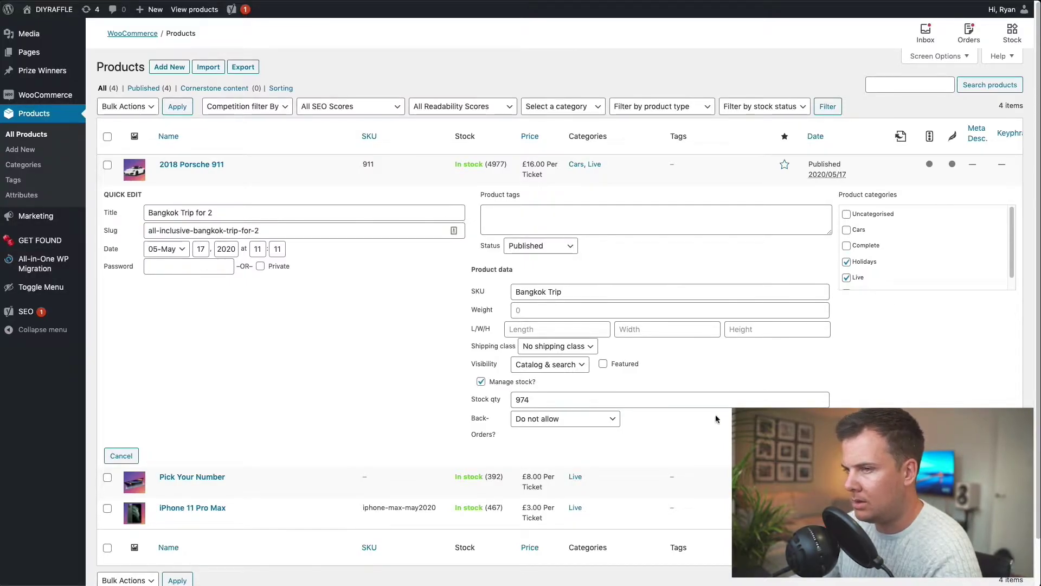
key(Return)
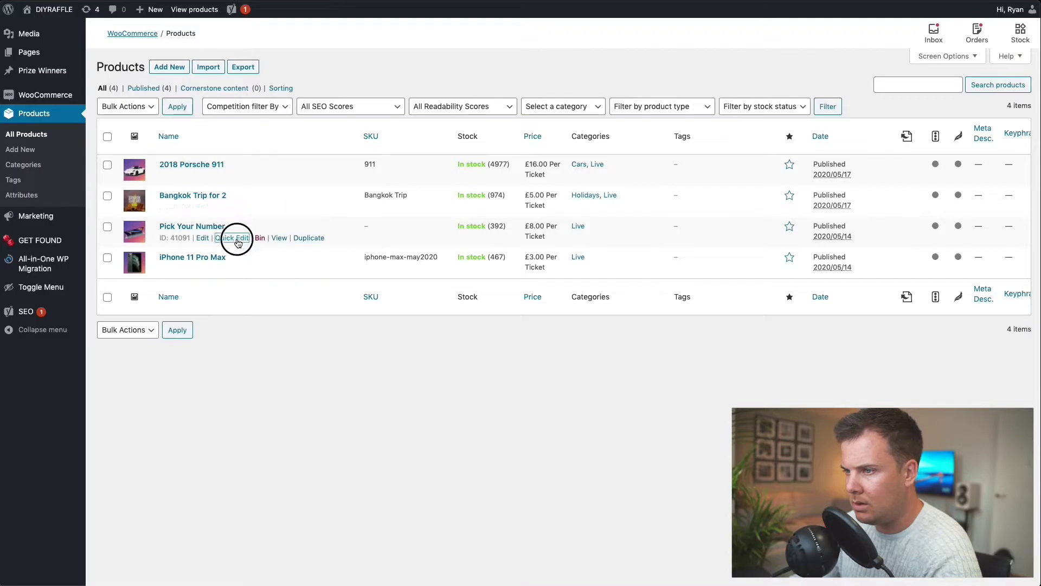
Quick Edit Pick Your Number and iPhone 11 Pro Max into the Tech category.
click(232, 238)
scroll(859, 307, down, 1)
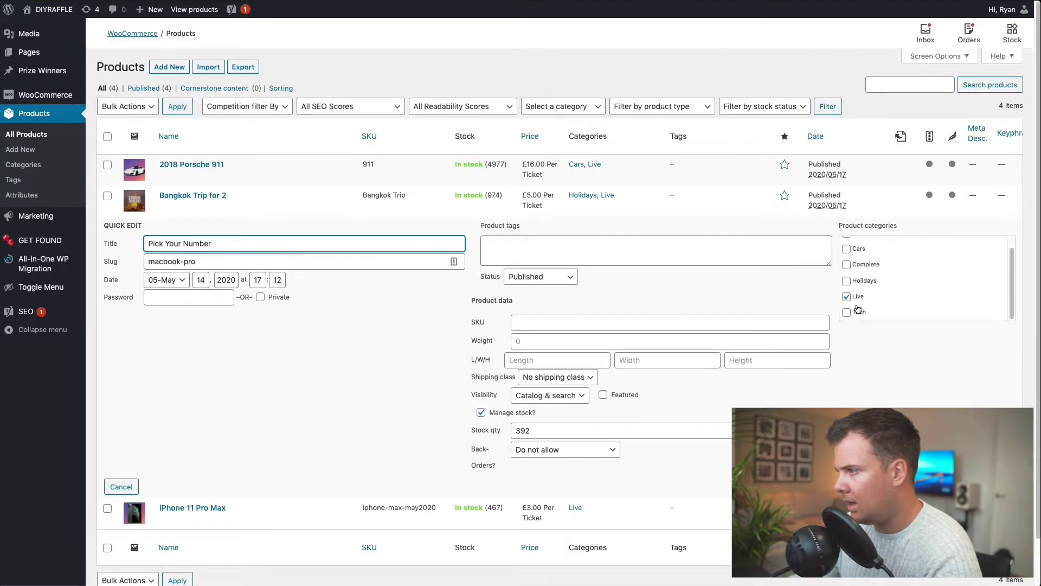
click(859, 311)
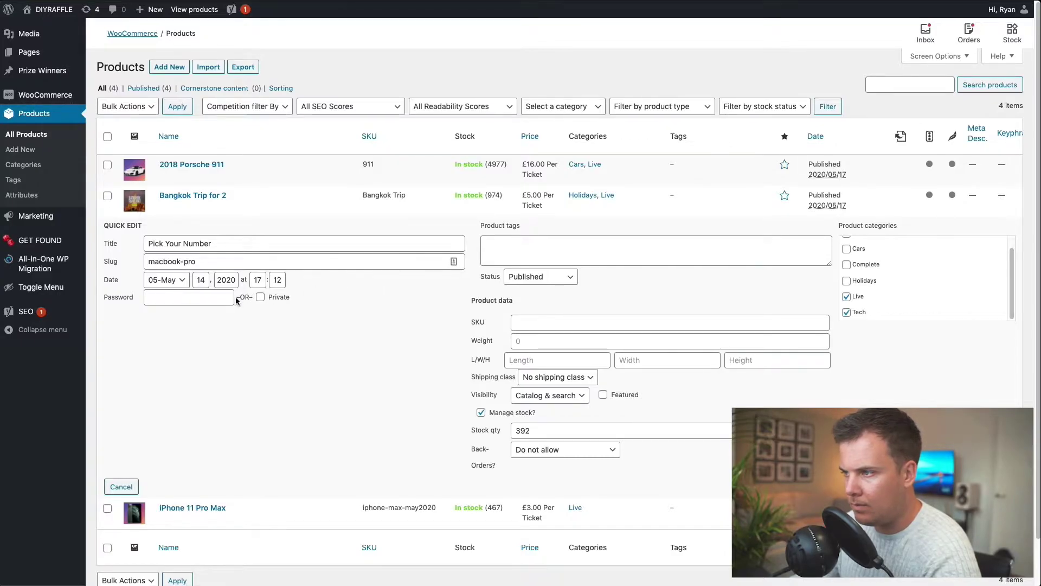
key(Return)
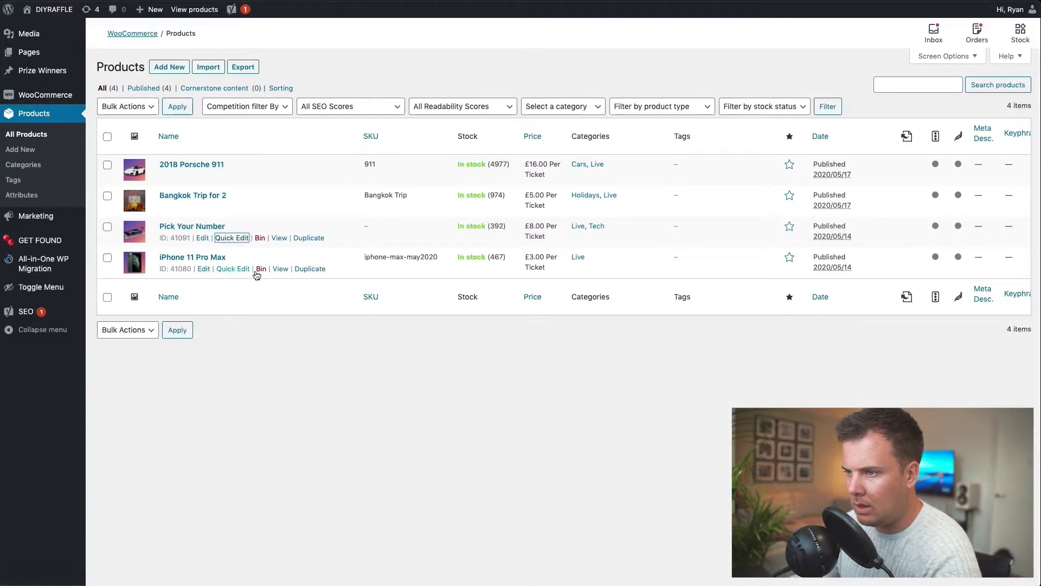
click(237, 272)
scroll(904, 329, down, 2)
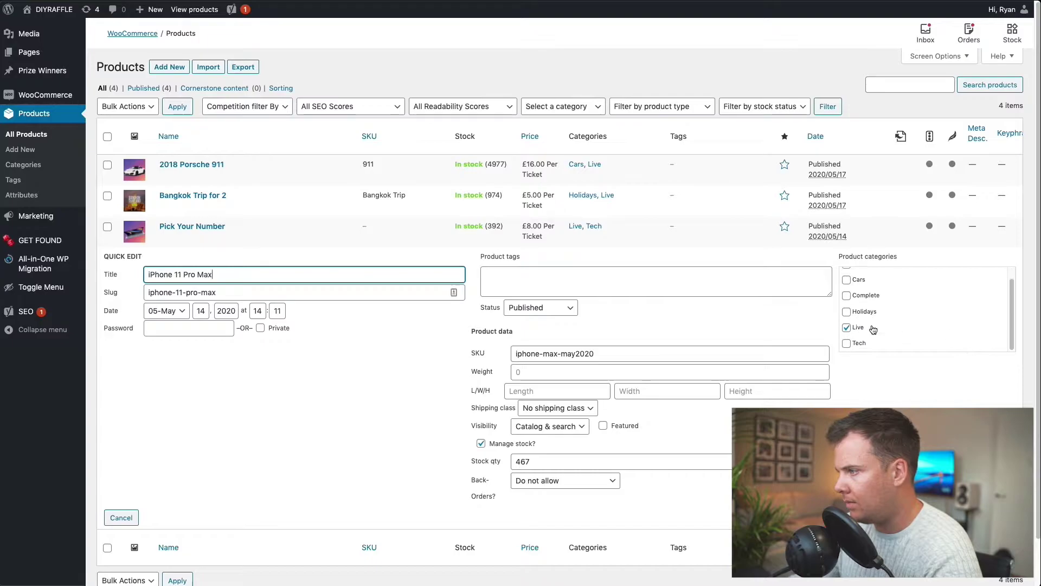
click(847, 344)
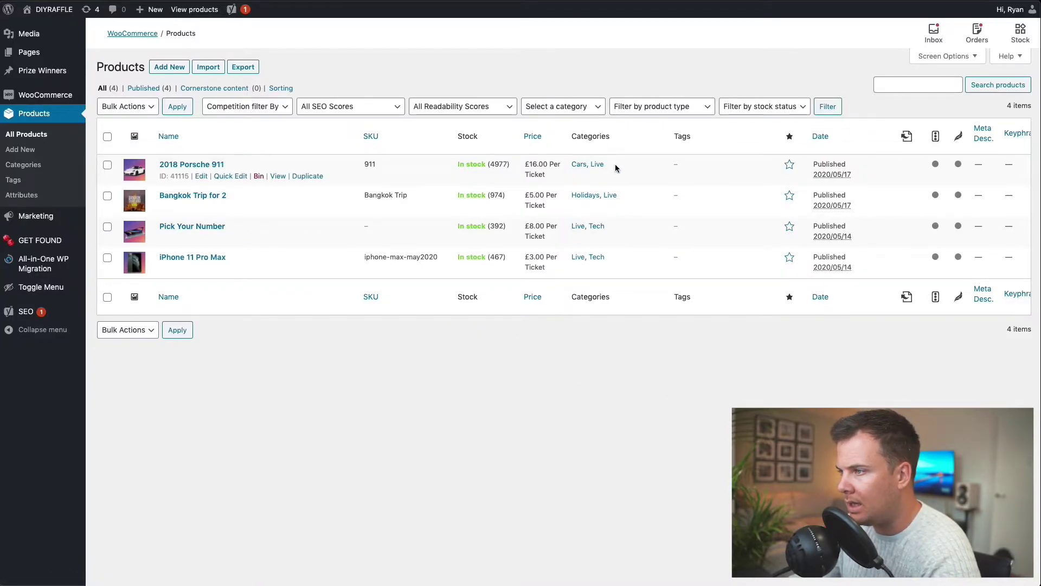
drag(616, 168, 571, 164)
drag(618, 197, 583, 212)
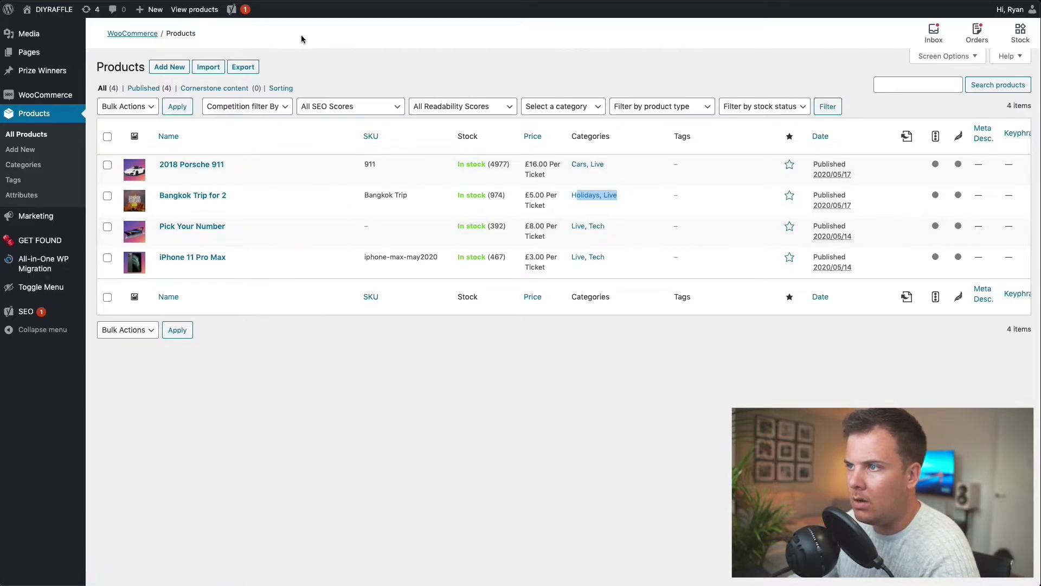
Reopen the Holidays draft for editing from the All Pages list.
click(389, 67)
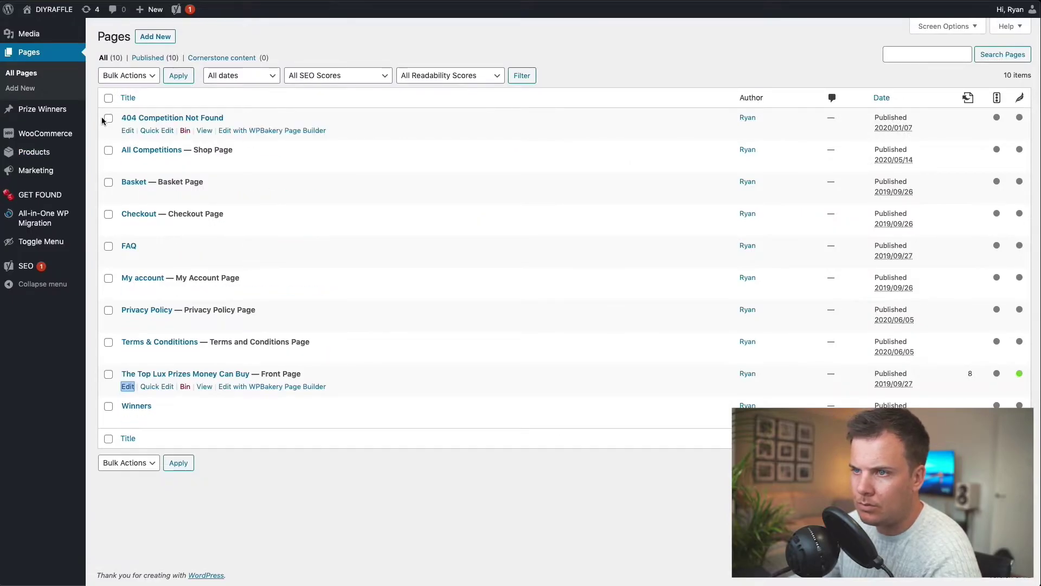
click(26, 75)
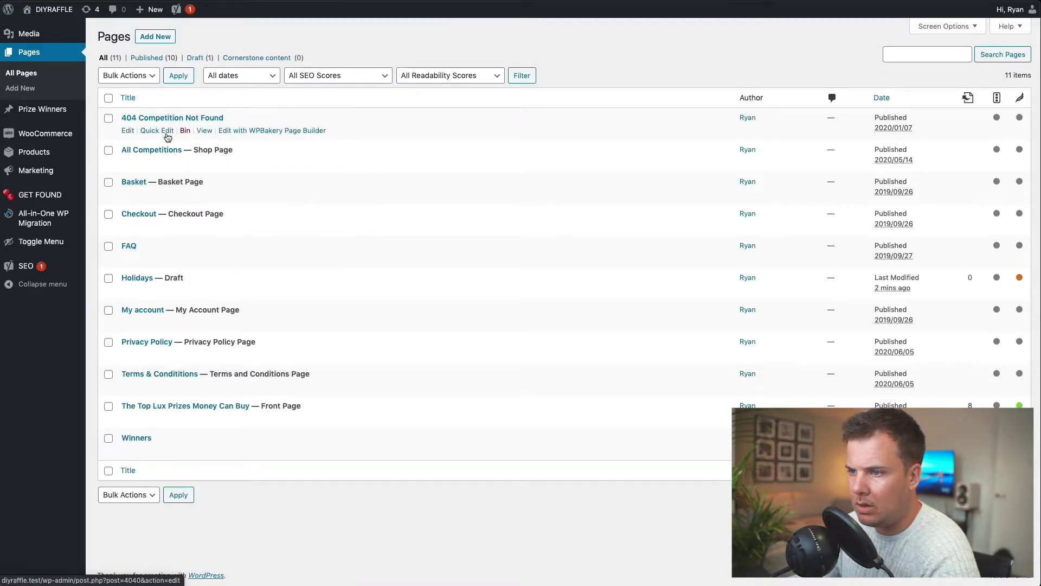
click(128, 291)
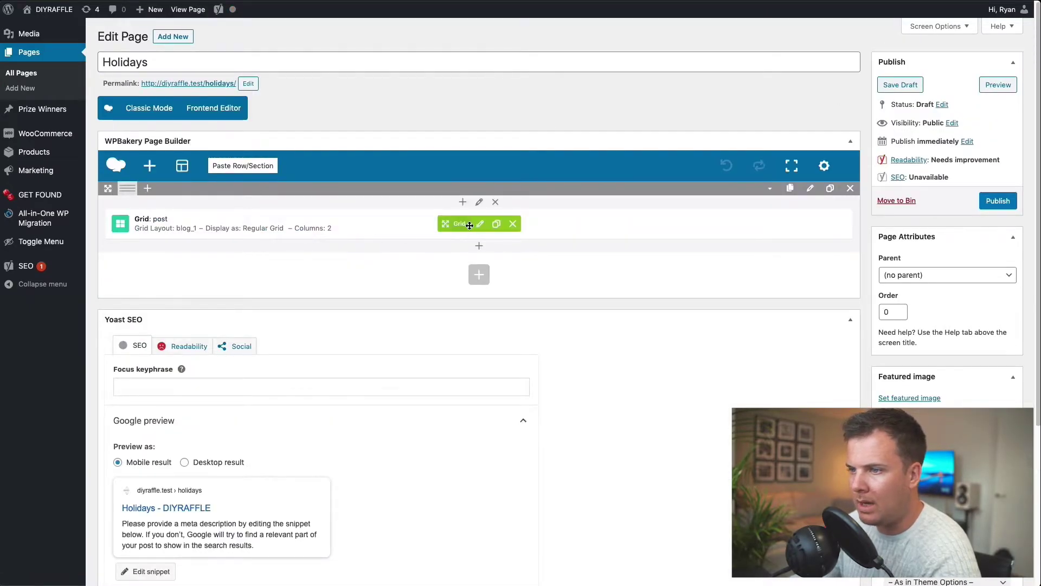
Open the grid element's settings and set it to show Products.
click(478, 224)
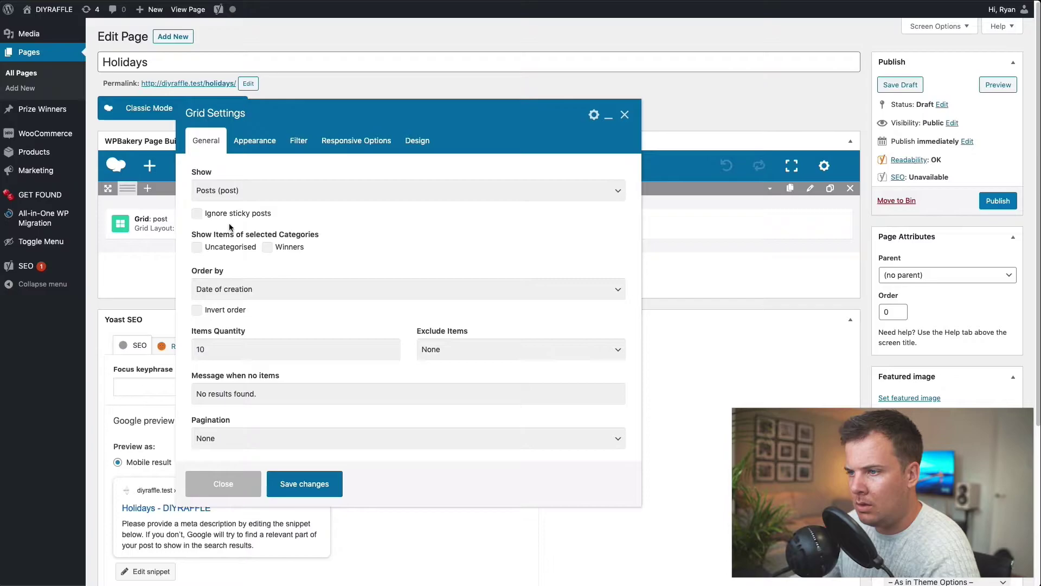
click(266, 191)
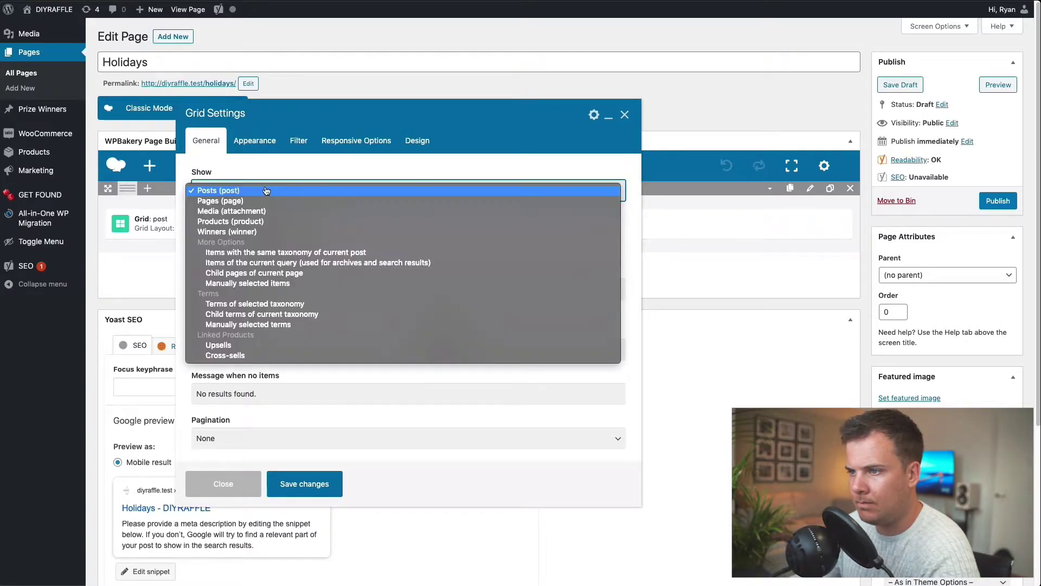
click(266, 221)
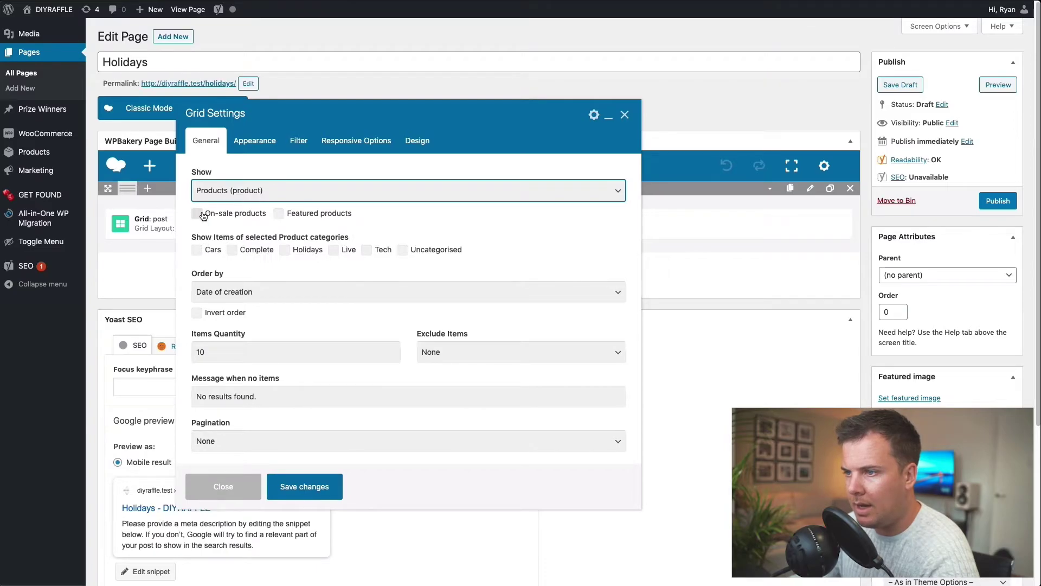
drag(193, 237, 350, 235)
click(351, 235)
double_click(158, 59)
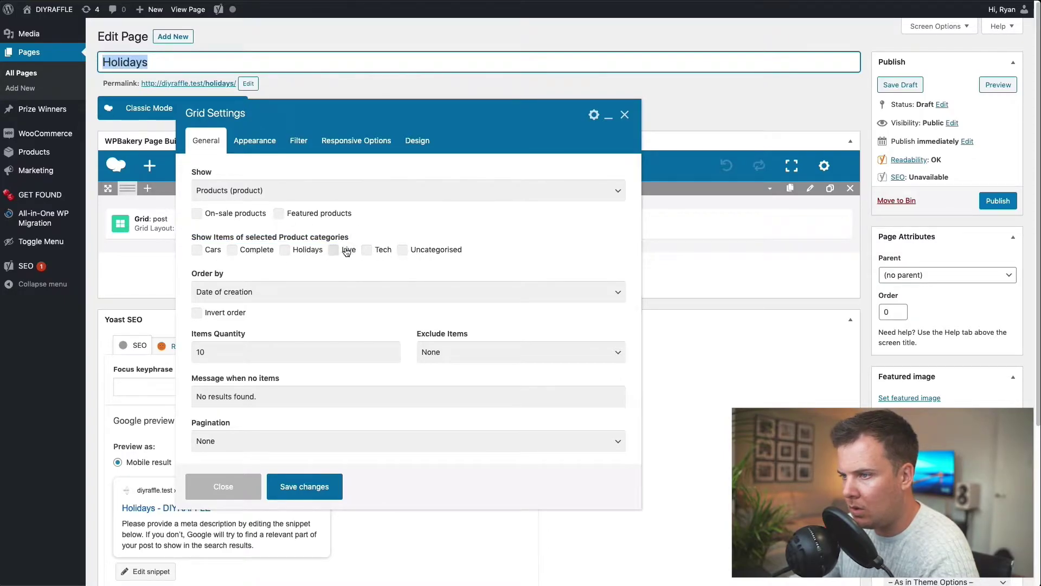
Limit the grid to the Holidays category with an Items Quantity of 18.
click(285, 250)
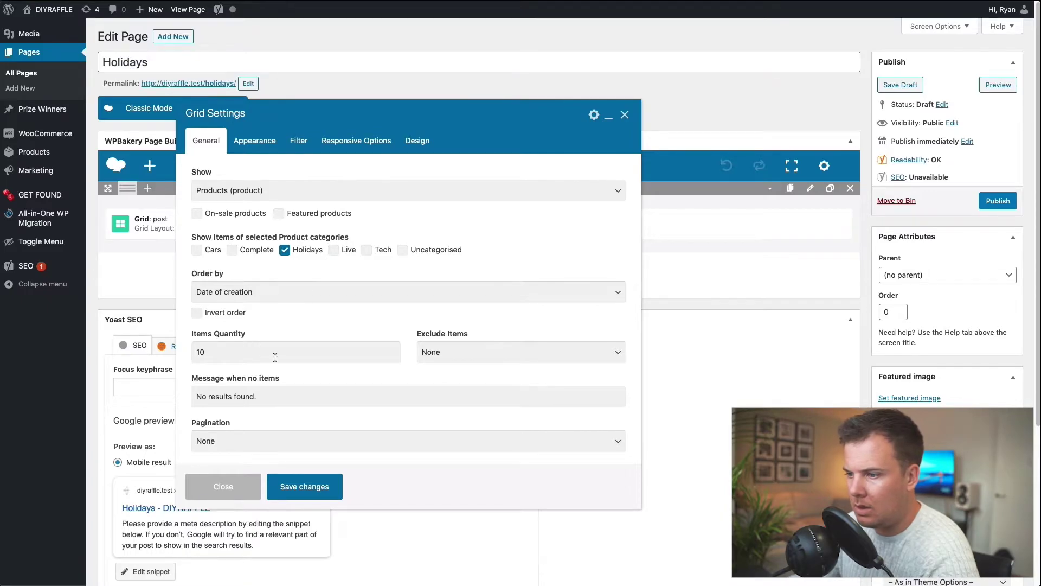
scroll(254, 294, down, 1)
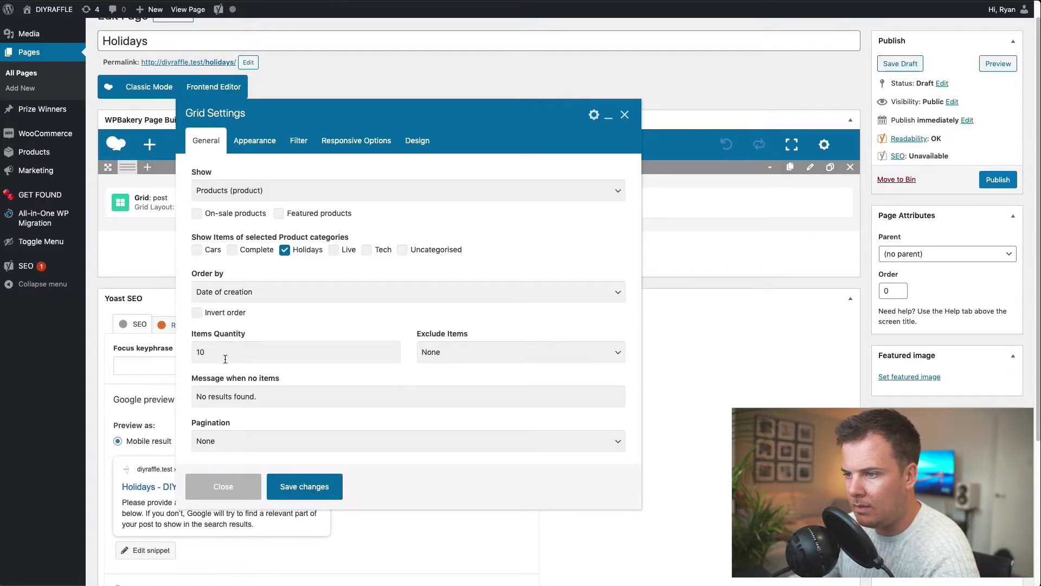
double_click(203, 352)
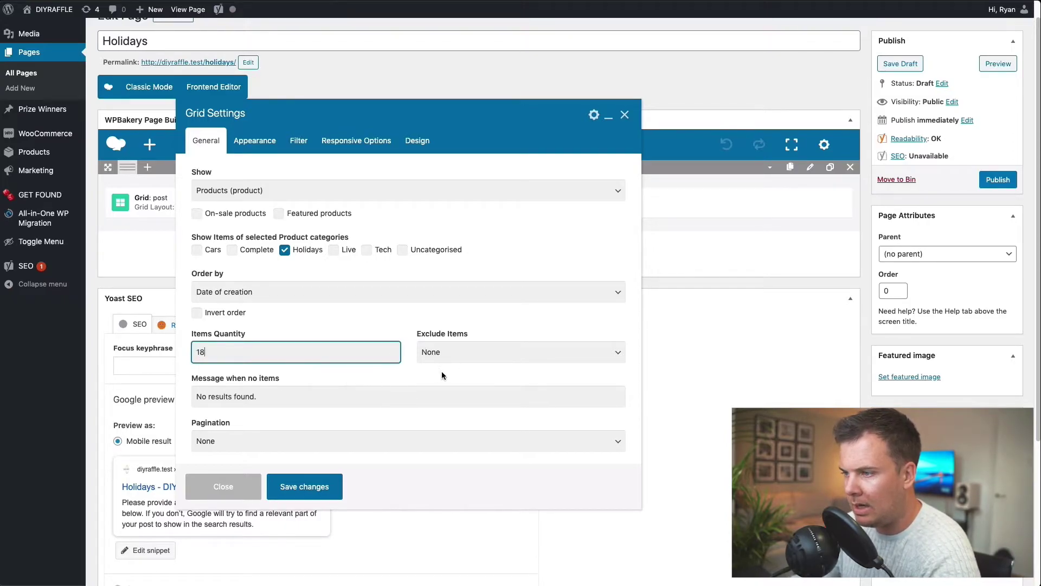
click(454, 359)
click(376, 378)
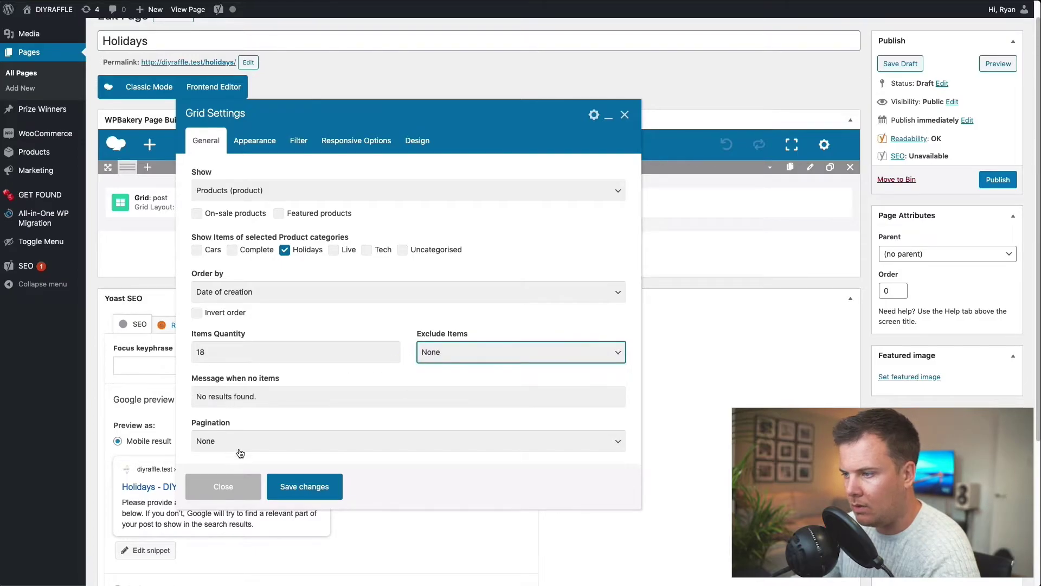
scroll(268, 394, up, 1)
Give the grid the Products layout as a regular grid with 3 columns.
click(254, 144)
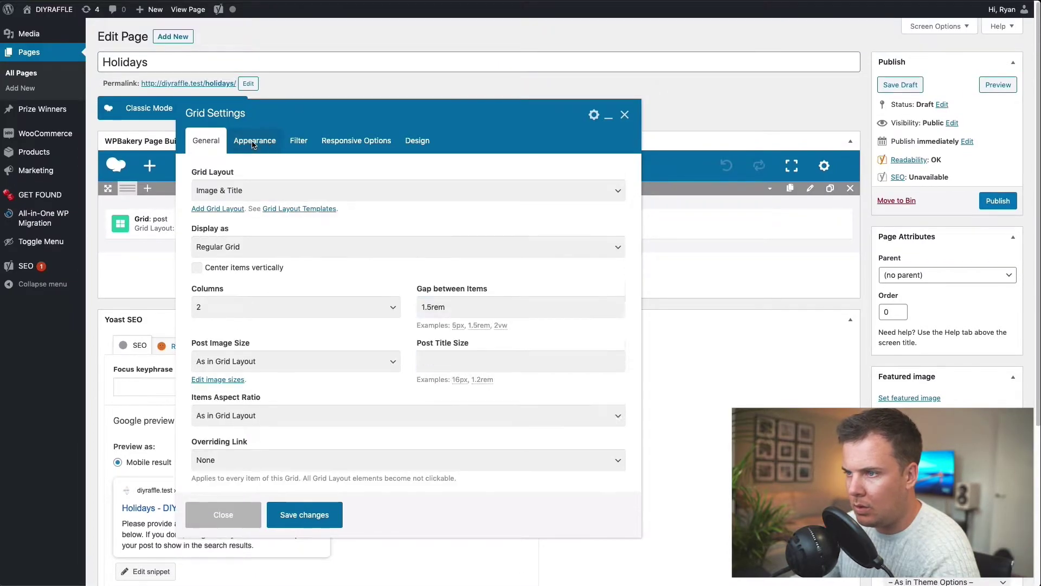
click(259, 193)
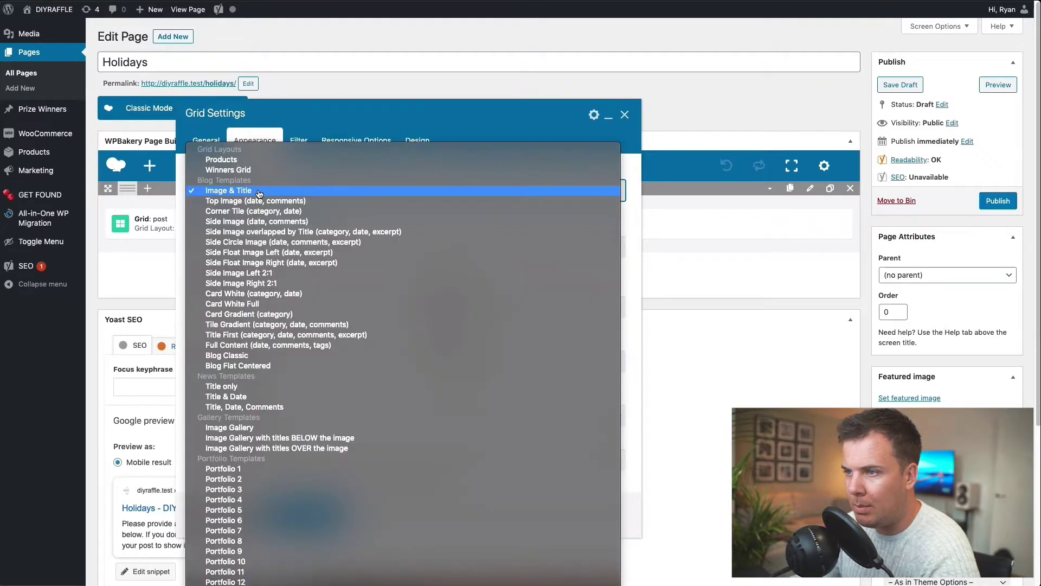
click(212, 160)
click(251, 246)
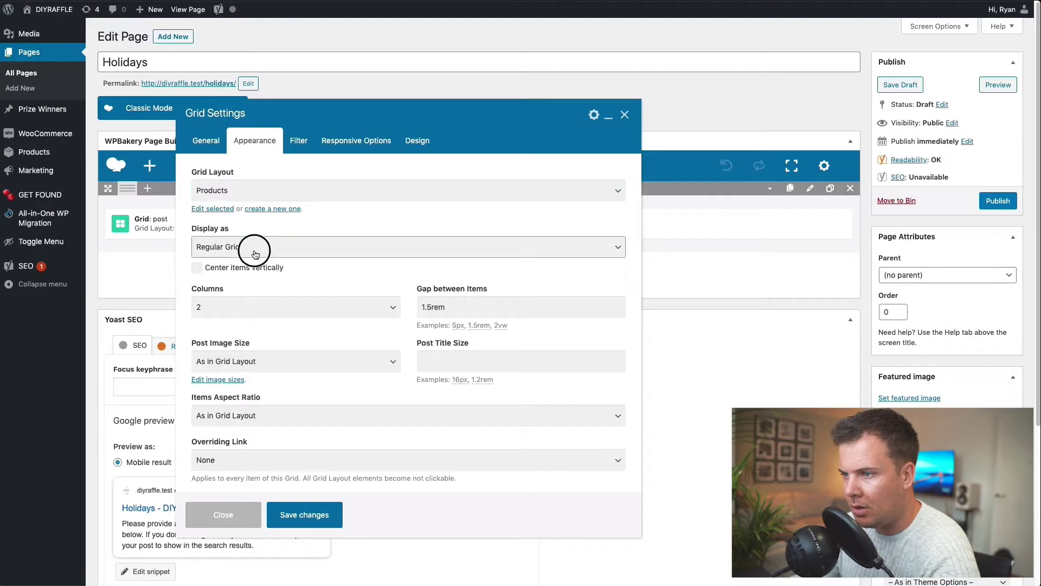
click(254, 247)
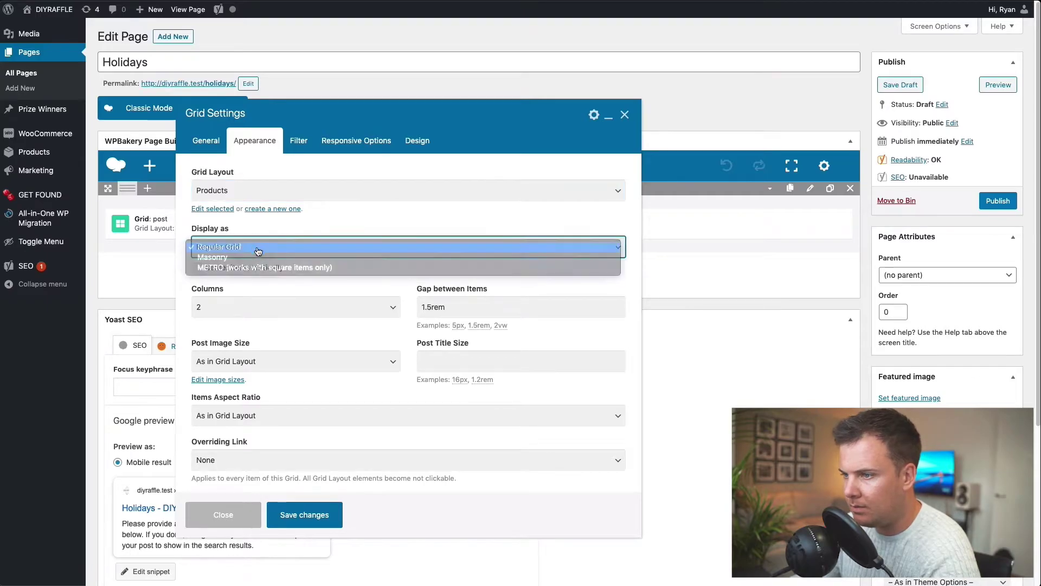
click(221, 311)
click(222, 318)
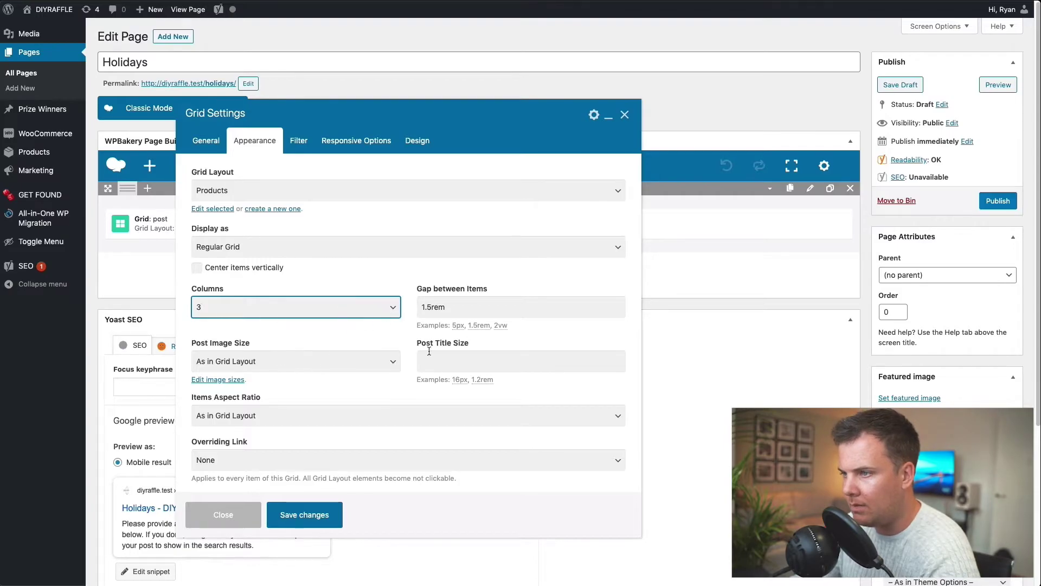
Review the Filter, Responsive Options and Design tabs, then save the grid settings.
click(297, 141)
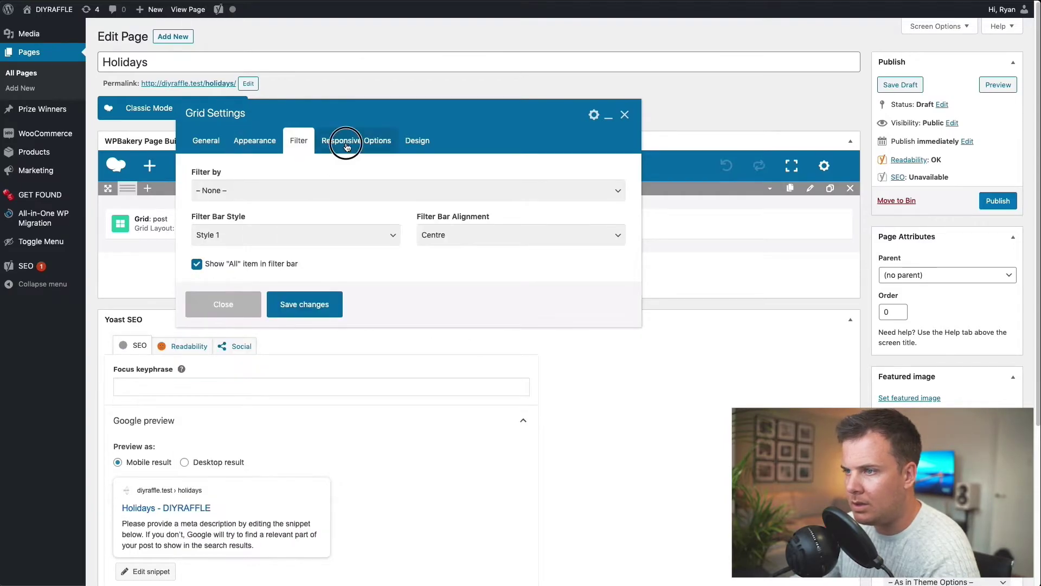
click(356, 144)
click(417, 141)
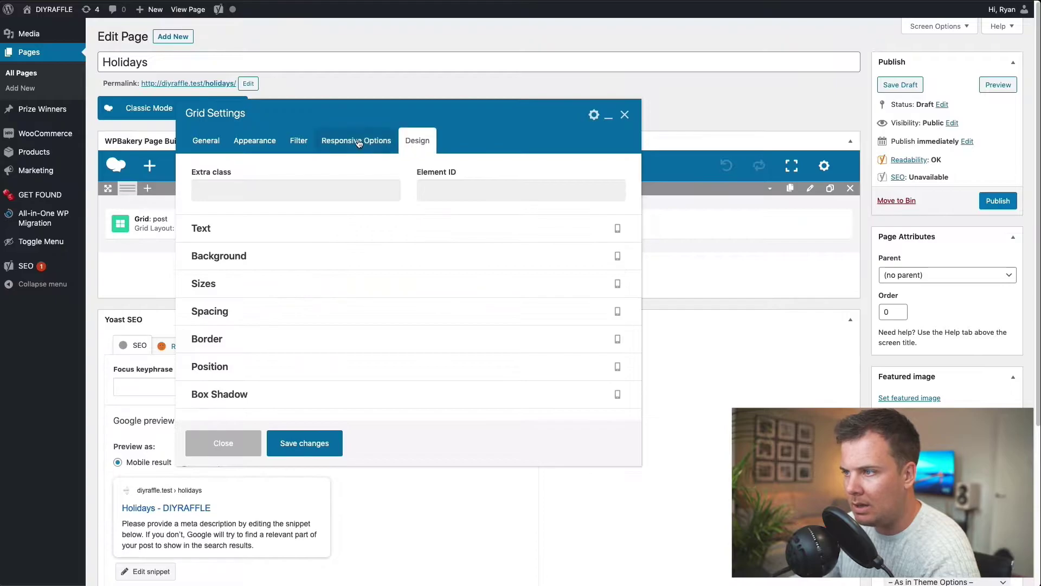
click(356, 142)
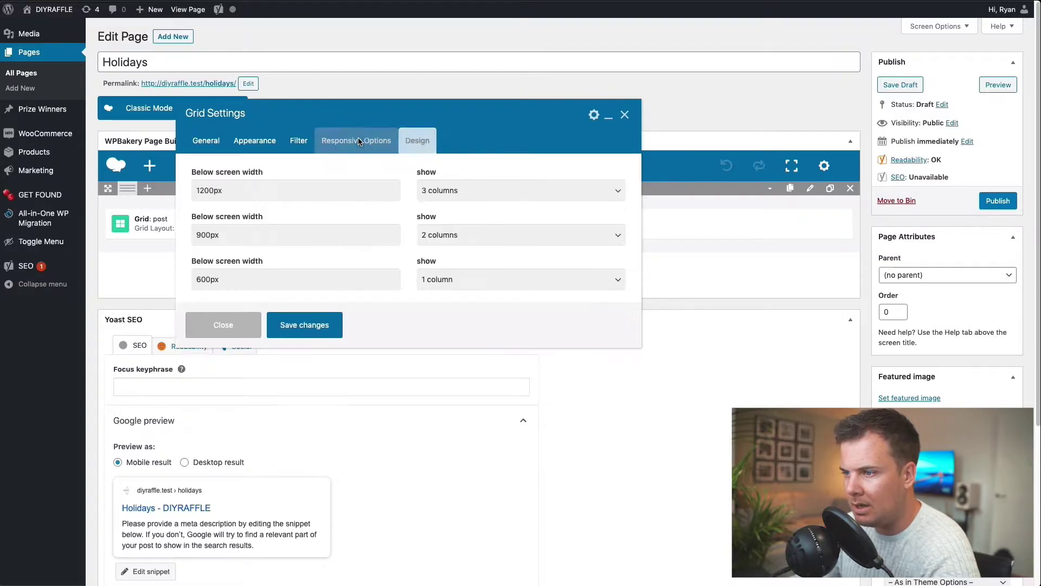
click(213, 151)
click(313, 491)
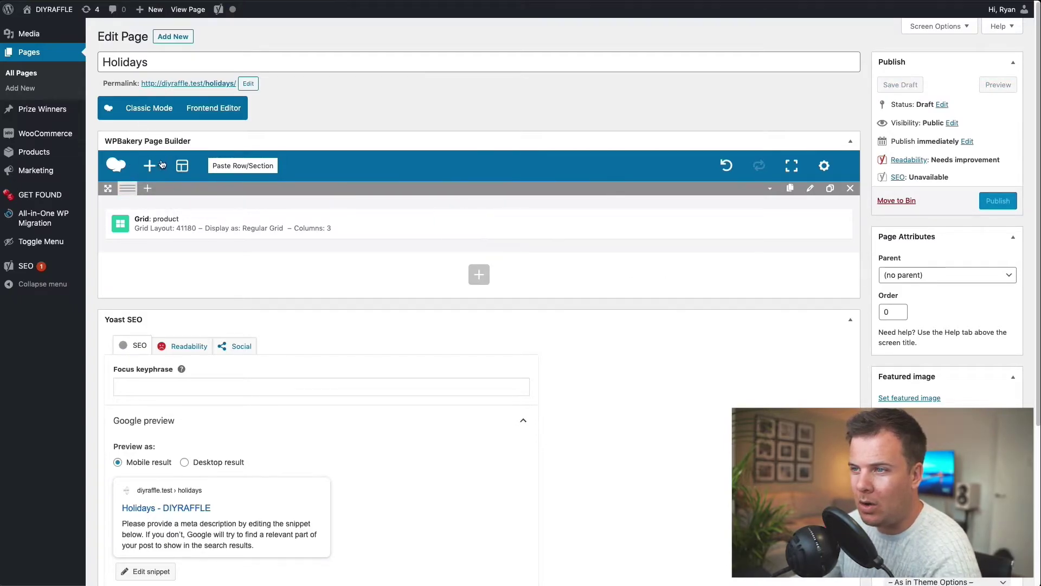
click(149, 109)
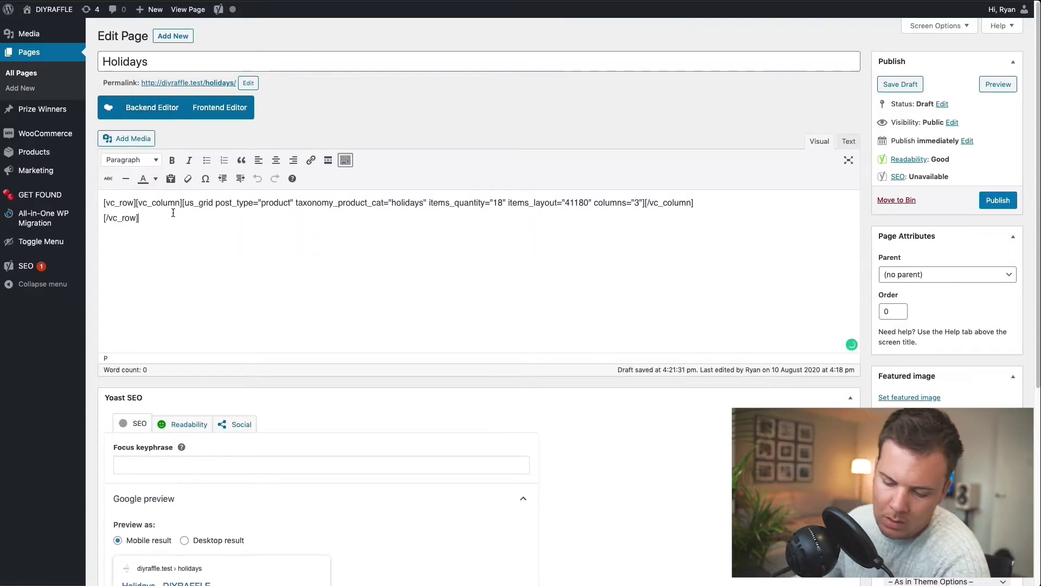
key(super+a)
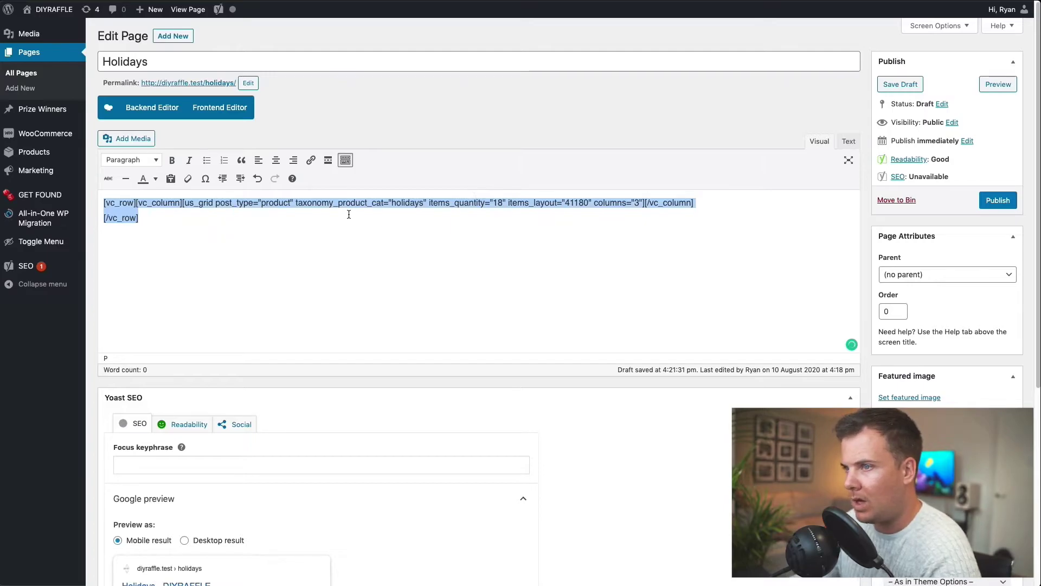
click(384, 117)
click(152, 107)
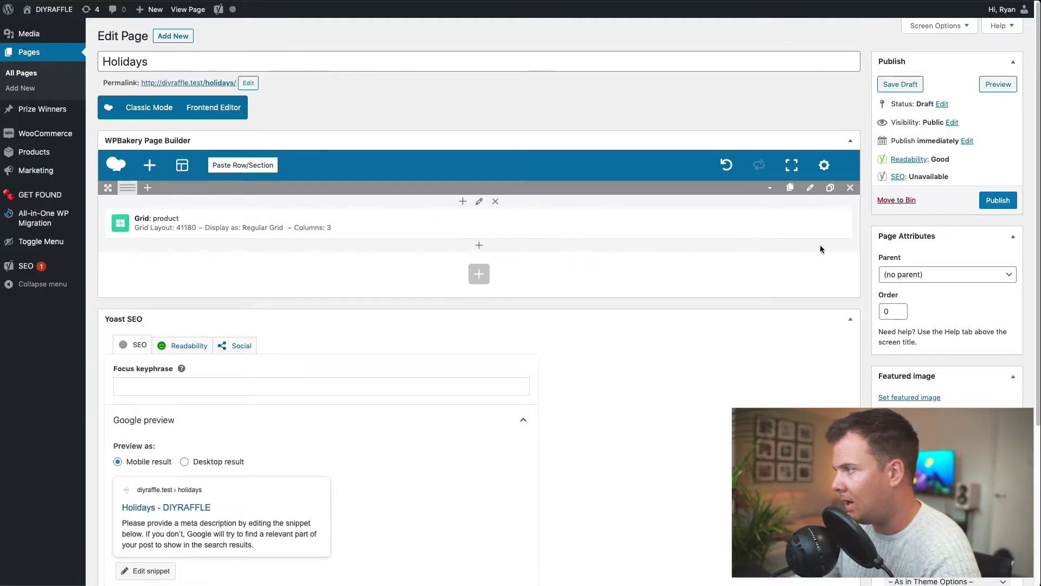
Publish the Holidays page and open the live page in a new tab.
click(995, 201)
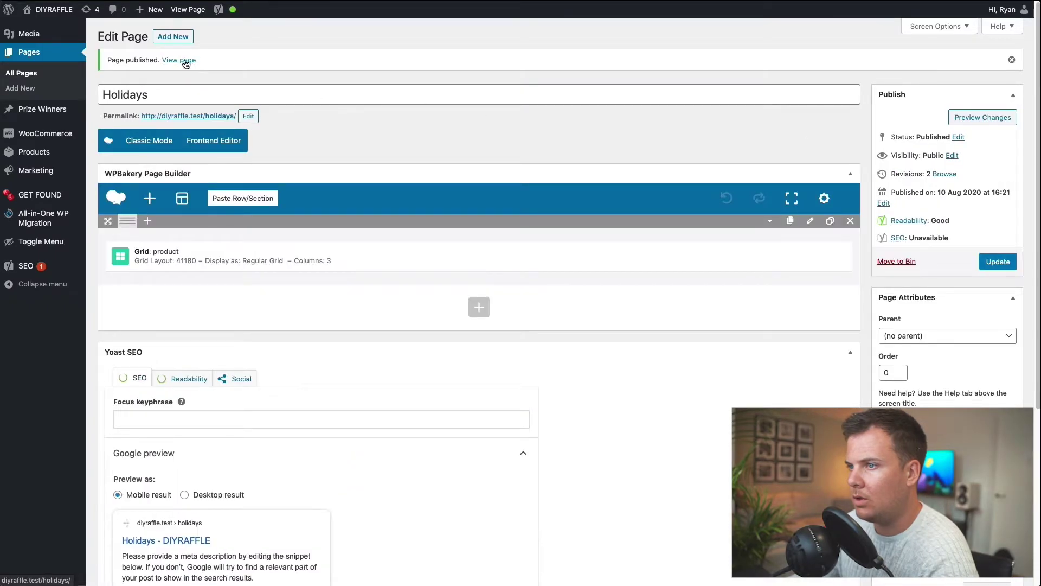
right_click(183, 61)
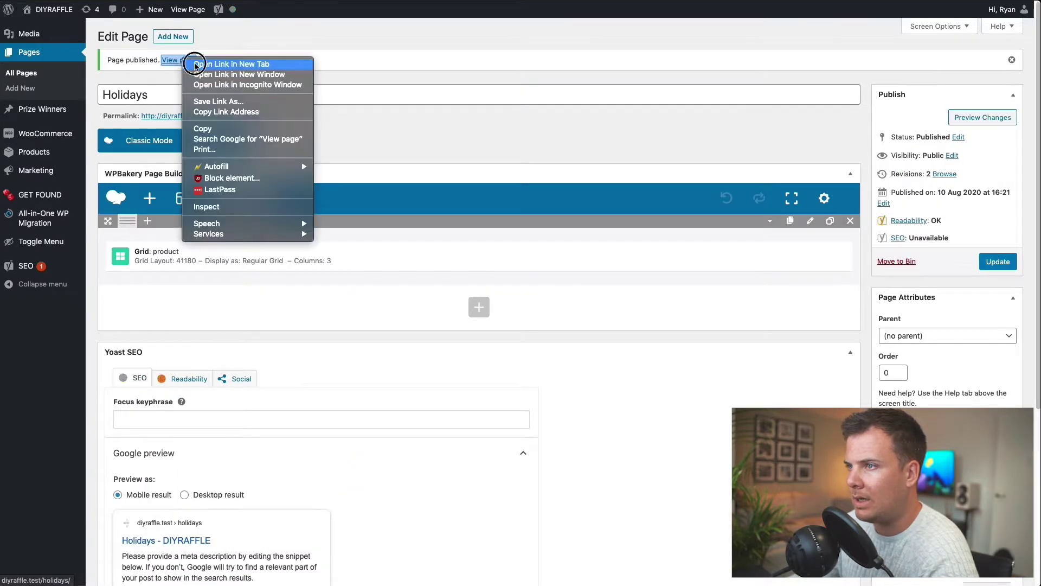
click(217, 64)
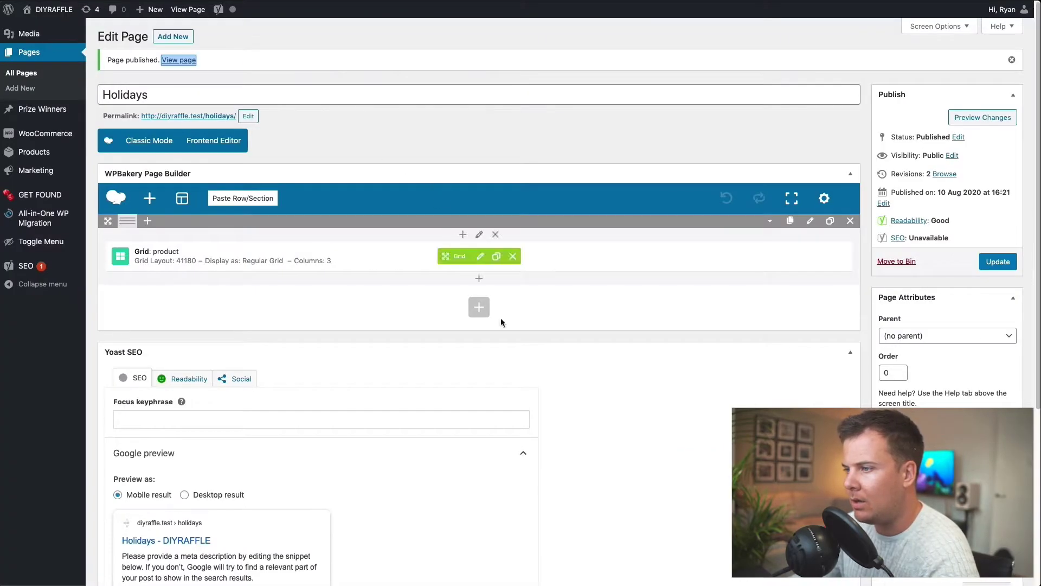
Add a text block reading 'Holiday Prizes!' as a centred Heading 1.
click(483, 308)
click(293, 124)
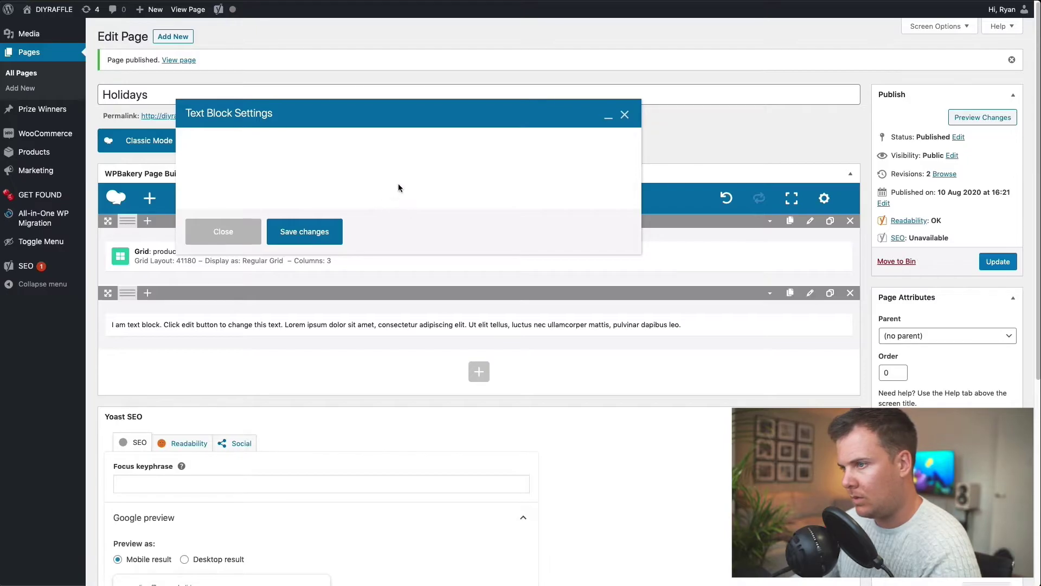
key(ctrl+a)
text(Ho)
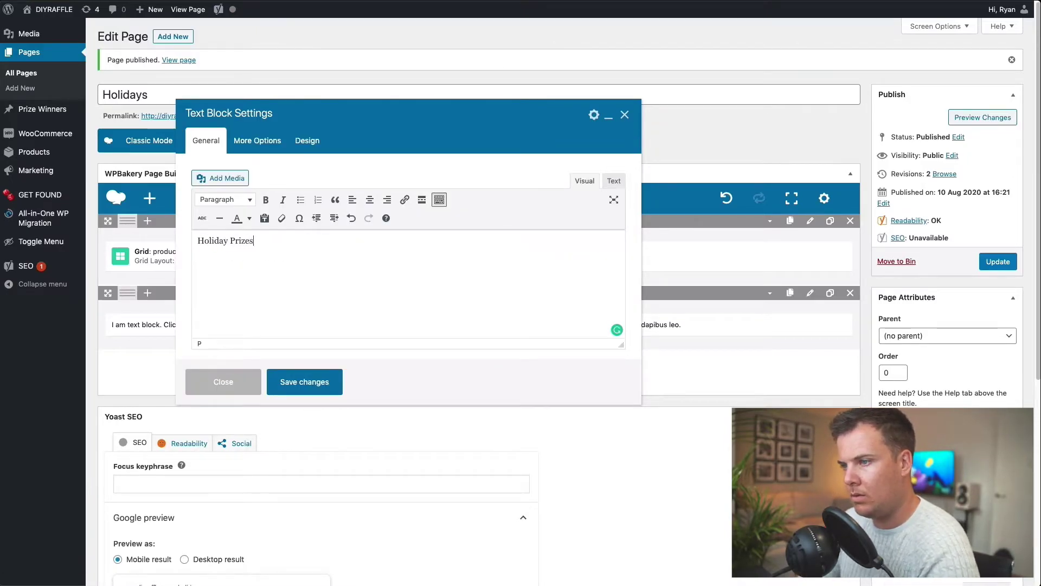
key(ctrl+a)
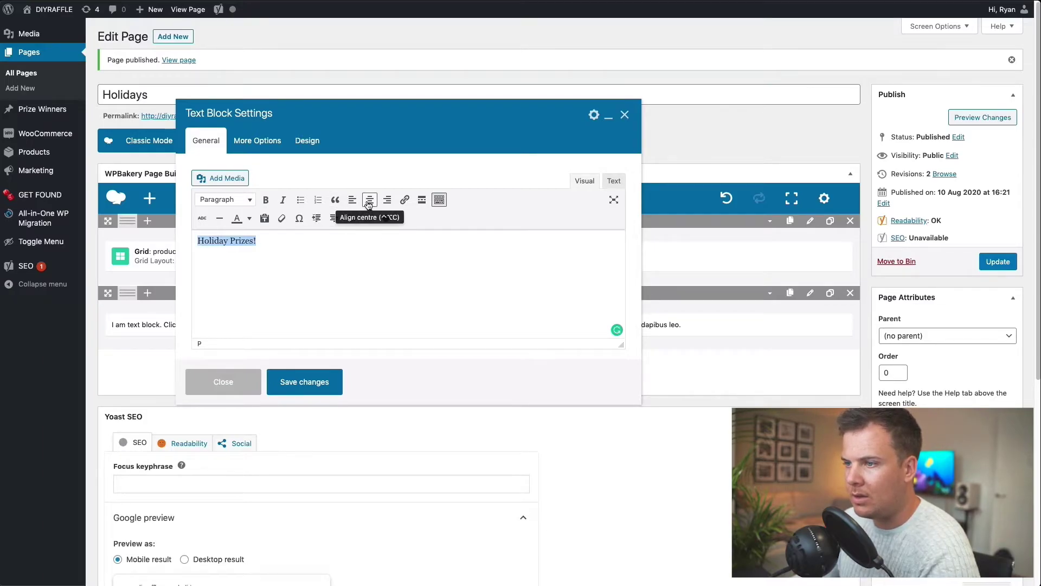
click(370, 199)
click(233, 200)
click(230, 237)
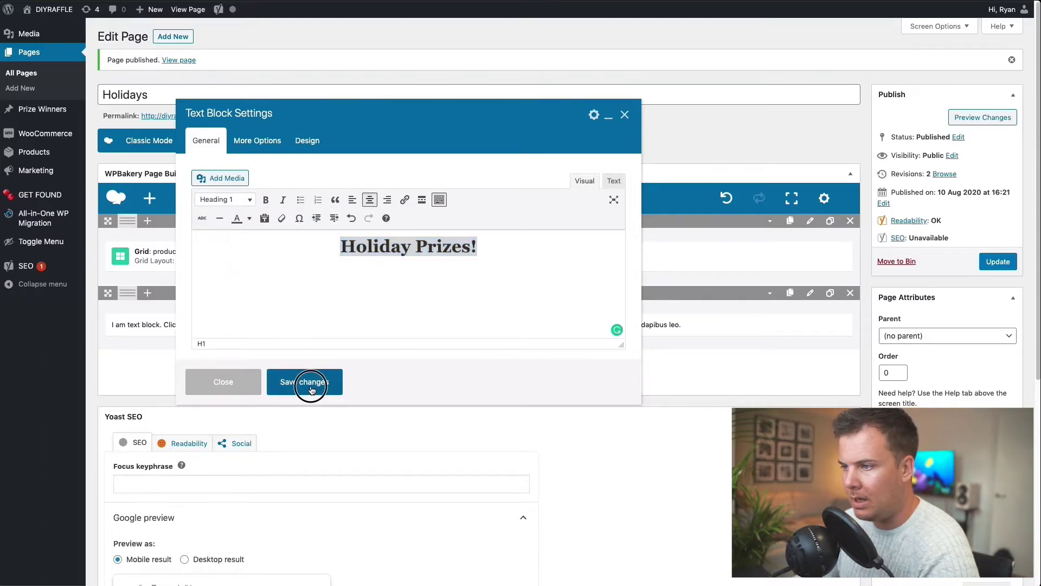
click(304, 382)
Move the heading above the grid, delete the empty row, and update the page.
drag(477, 331, 442, 253)
click(487, 340)
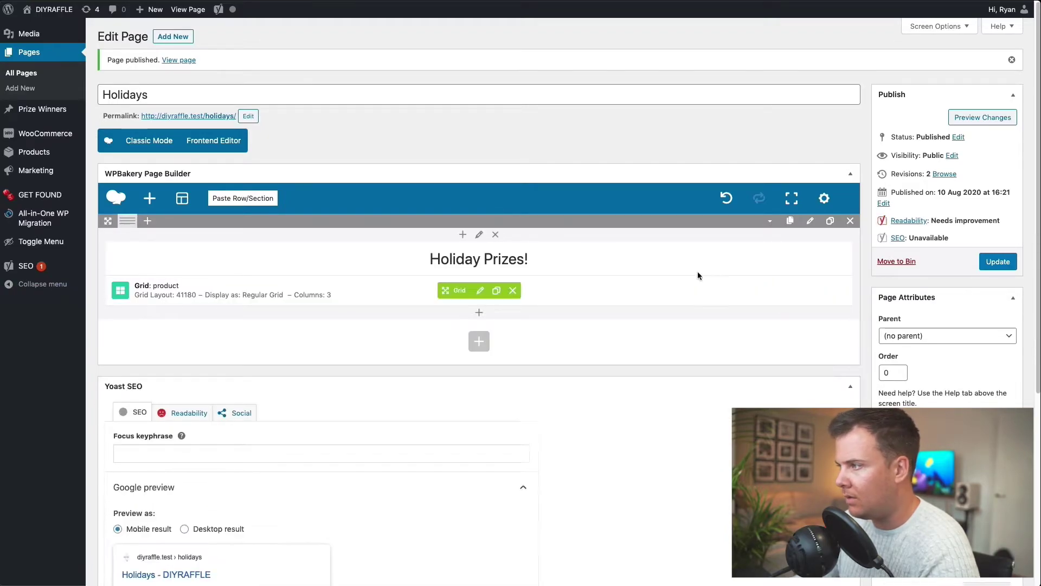
click(999, 263)
click(188, 10)
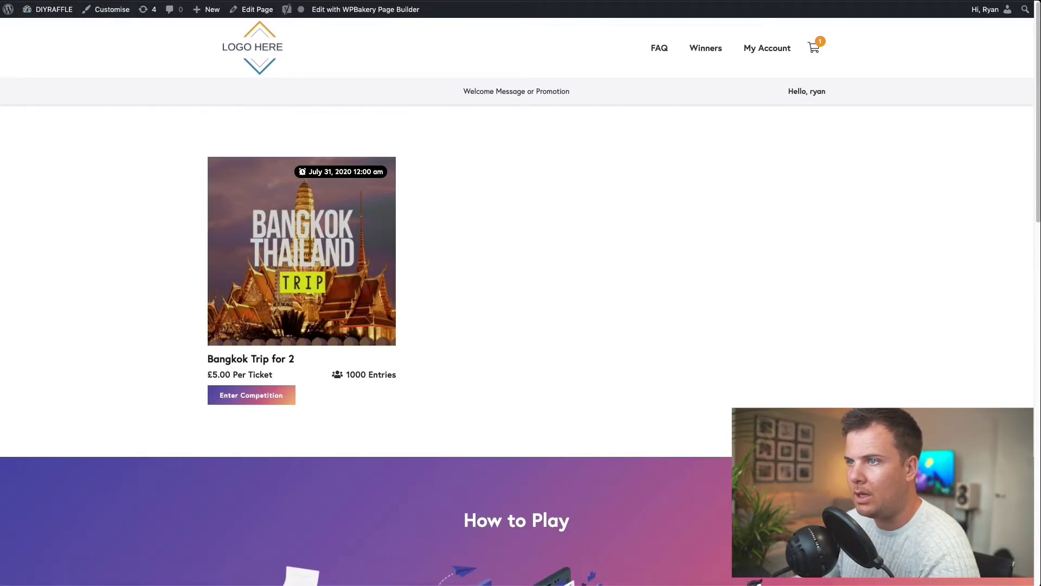
Reload the live Holidays page to confirm the Holiday Prizes! heading, then go back to the admin editor.
key(super+r)
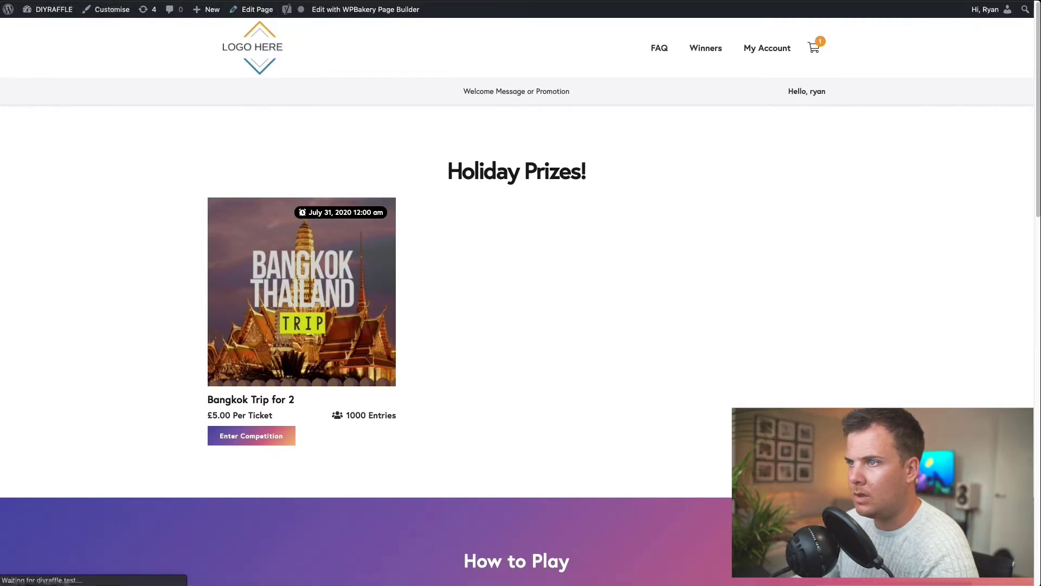
key(super+alt+Left)
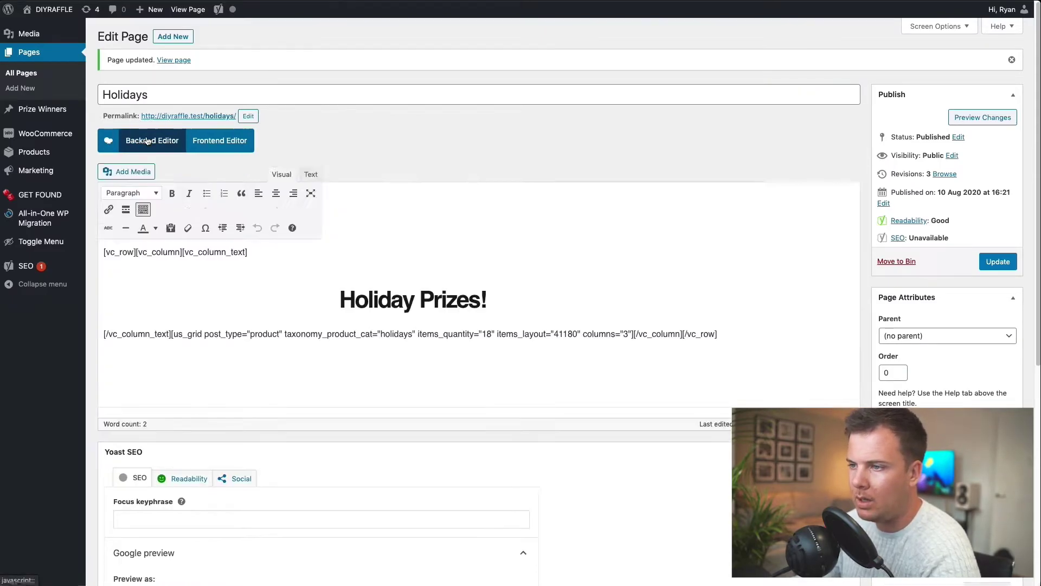
Copy the Holidays page's full shortcode source from the classic Text view, then begin a new page.
click(147, 142)
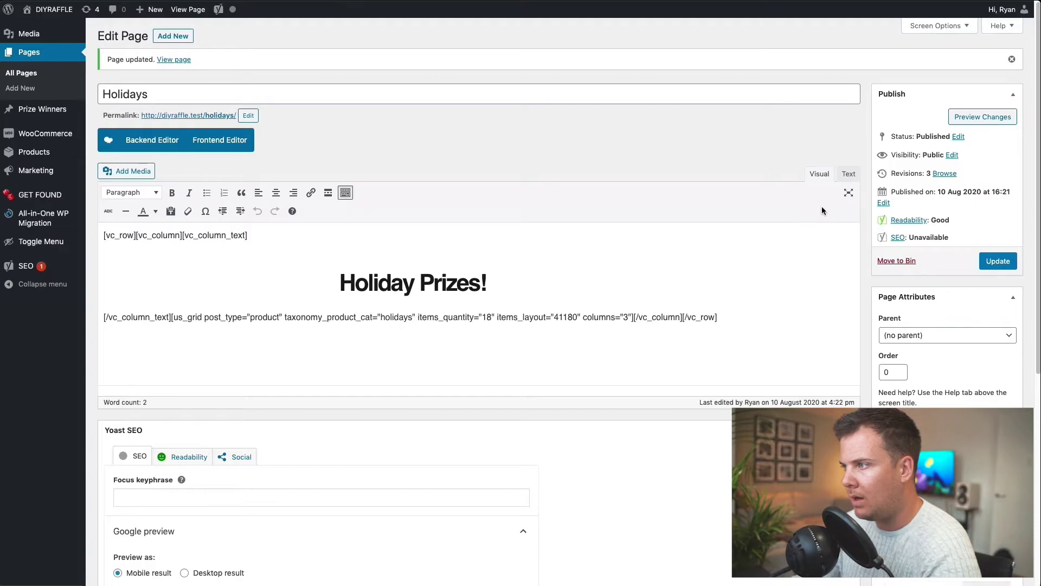
click(849, 175)
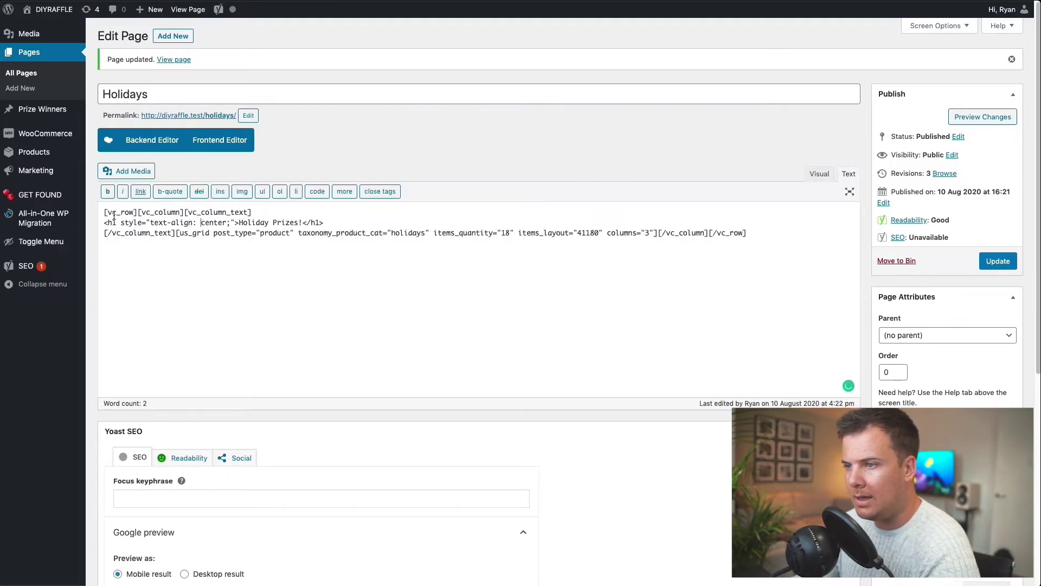
key(ctrl+a)
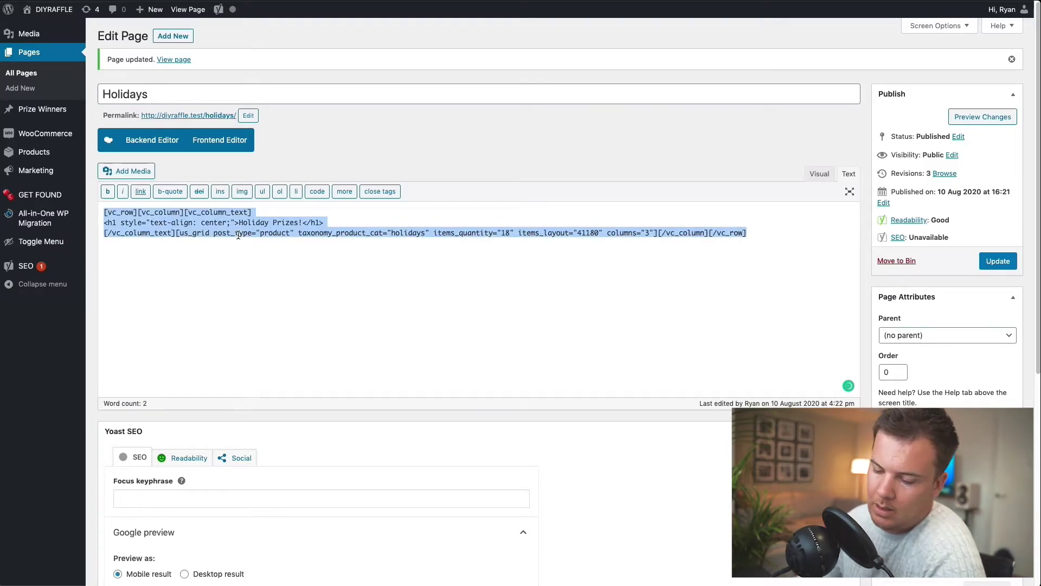
right_click(239, 235)
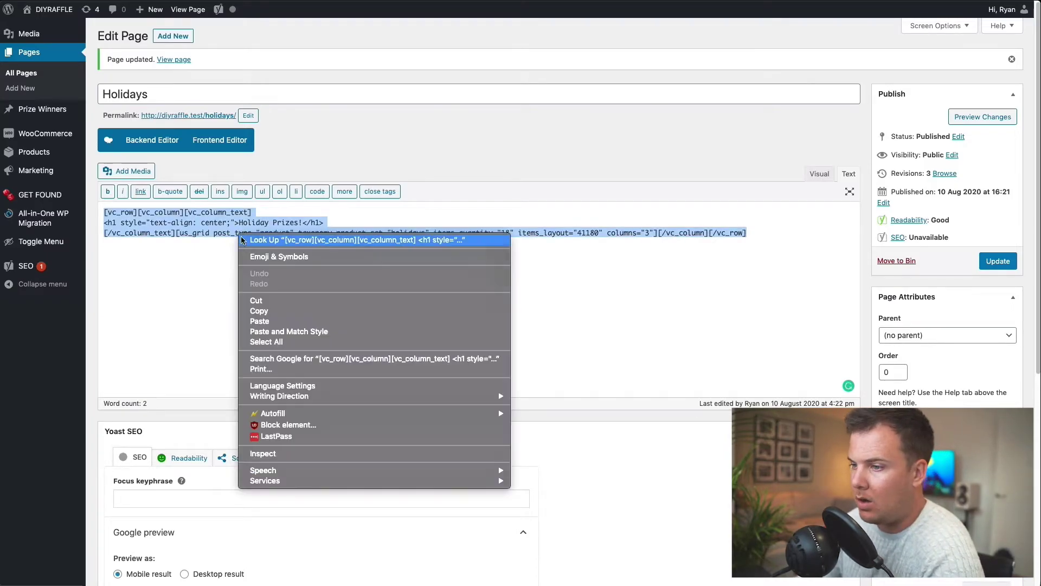
click(274, 310)
click(191, 273)
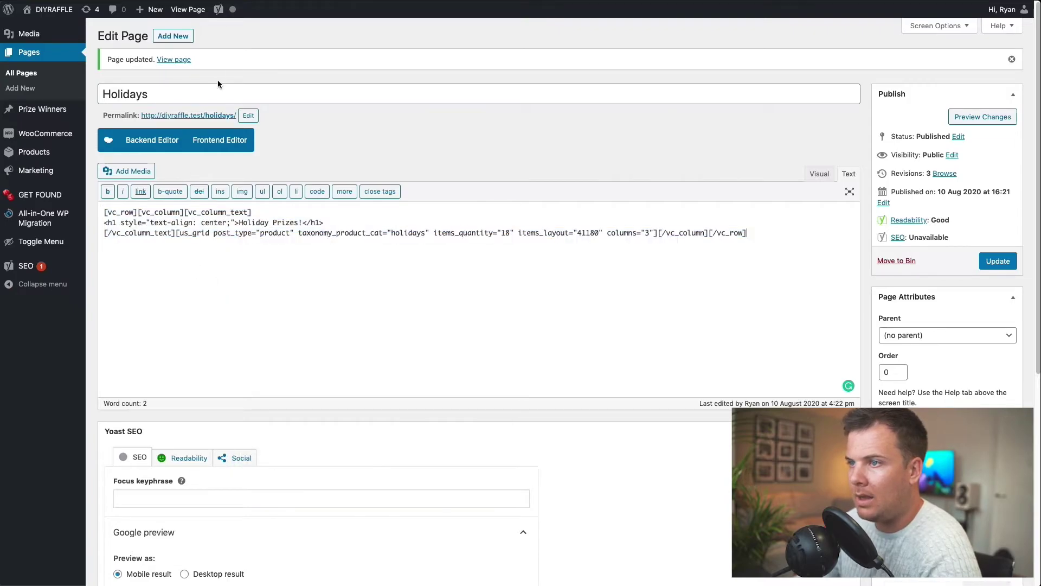
click(182, 42)
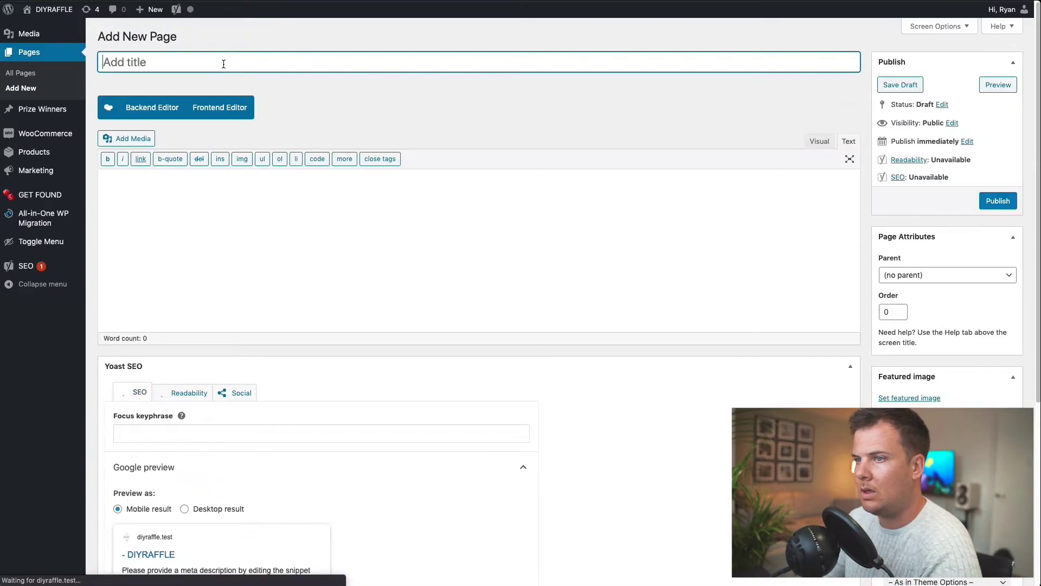
Title the new page 'Tech Prizes', paste the copied shortcode, and switch to the WPBakery backend editor.
text(Tech Prizes)
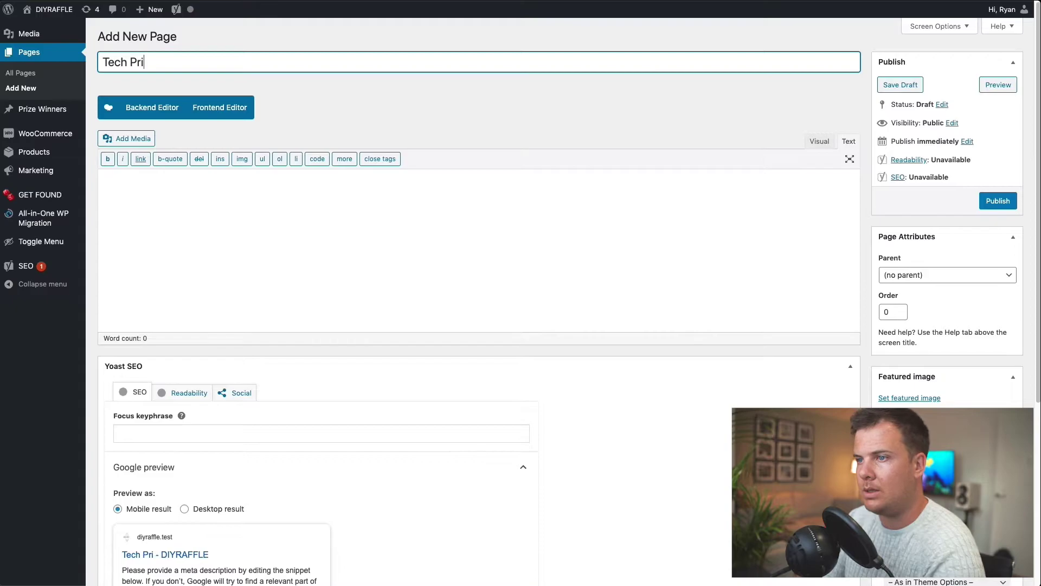
click(207, 199)
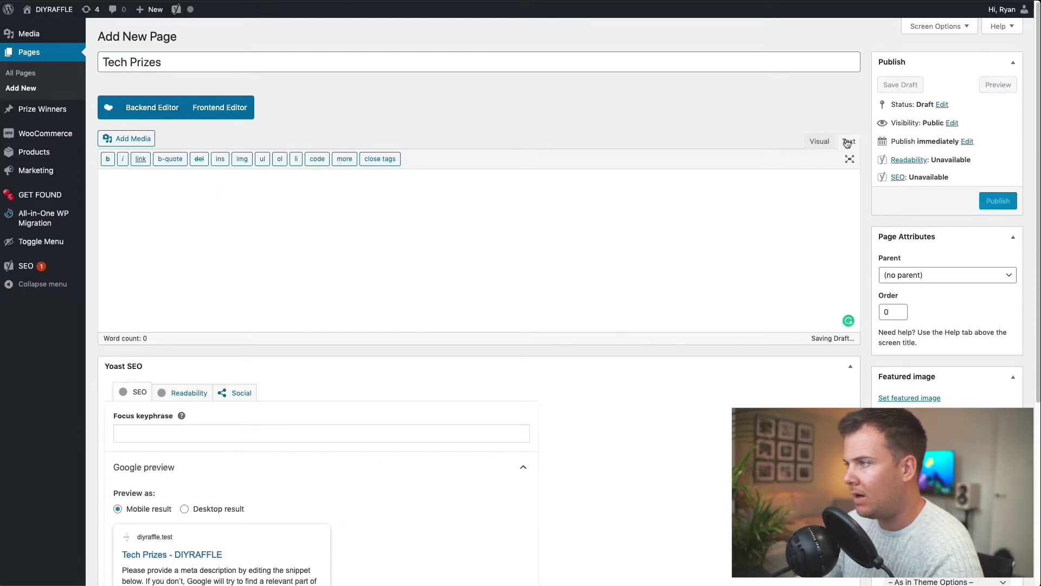
key(ctrl+v)
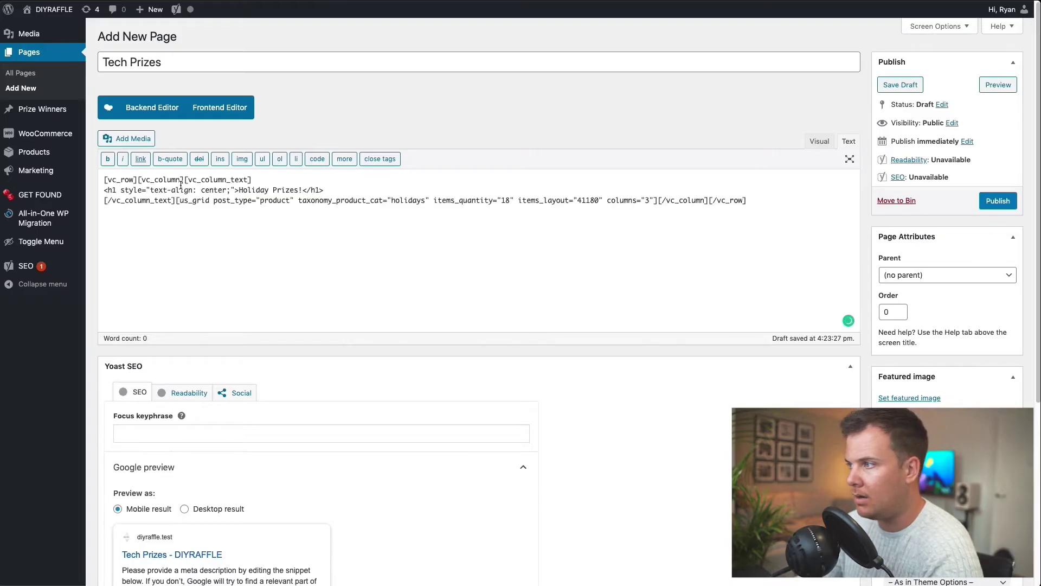
click(819, 142)
key(ctrl+a)
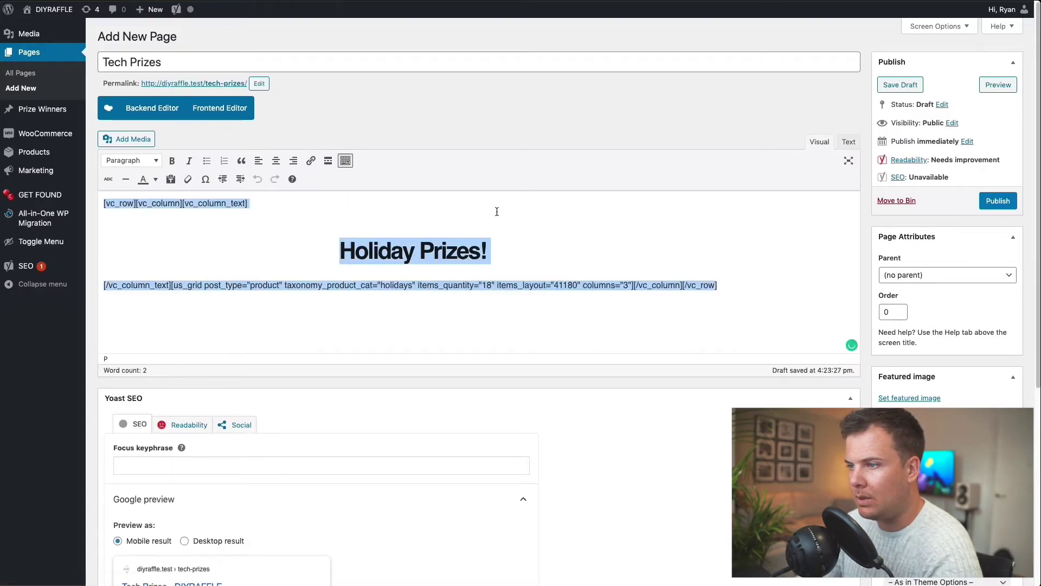
click(430, 286)
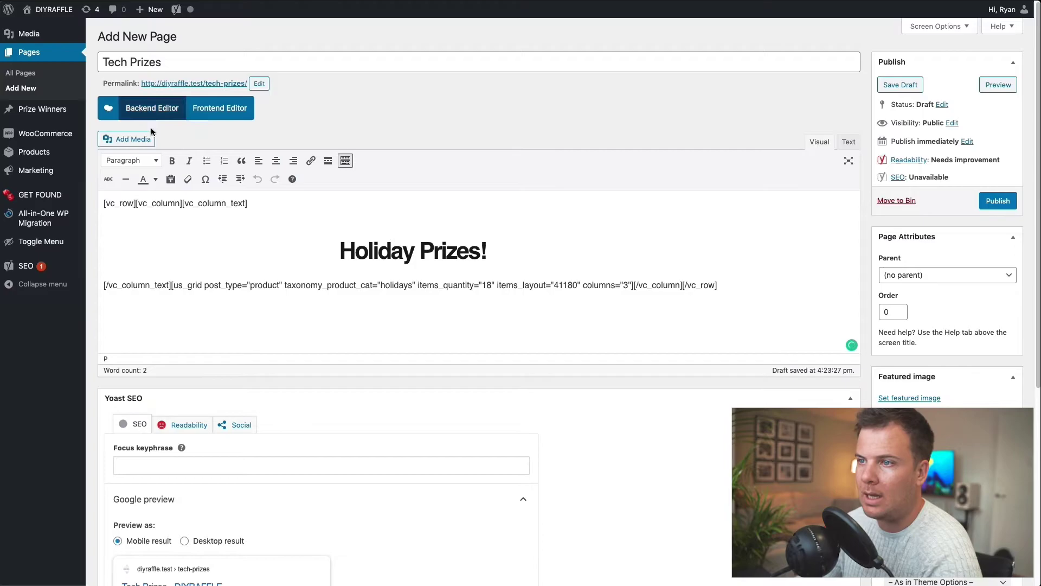
click(142, 108)
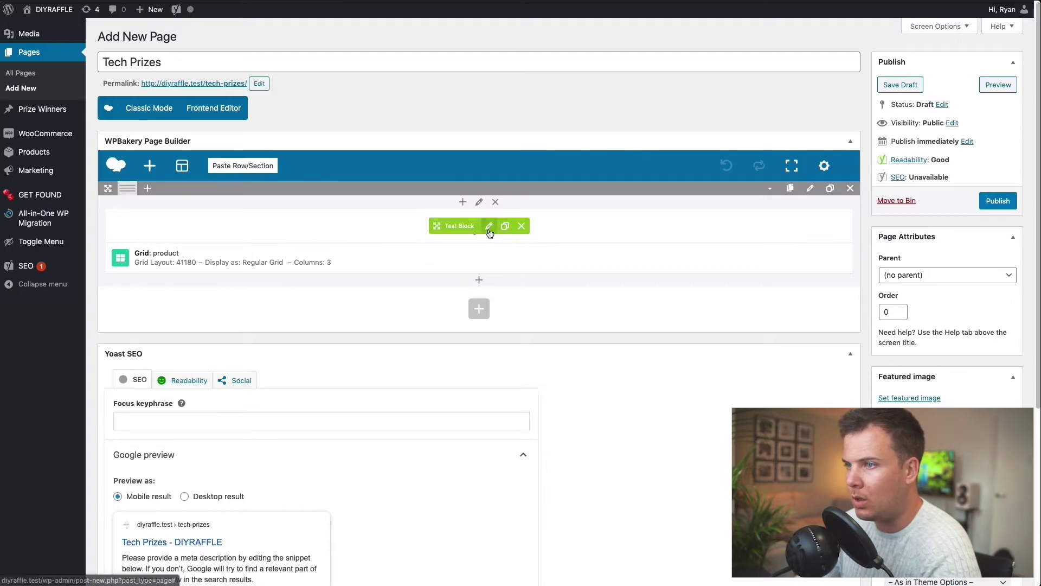
Change the heading text block to read 'Tech Prizes!' and save it.
click(491, 227)
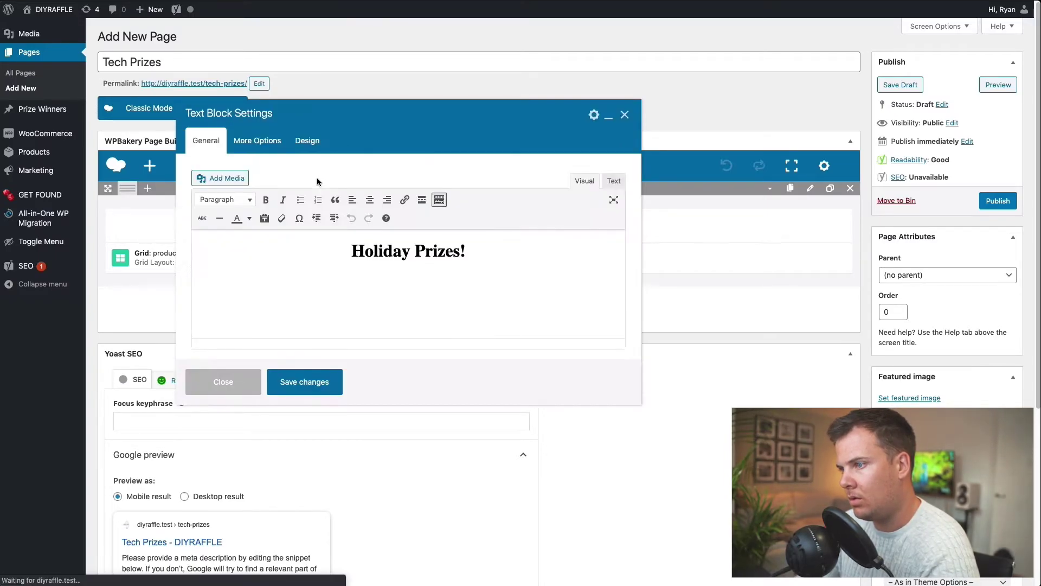
double_click(380, 247)
text(Tech)
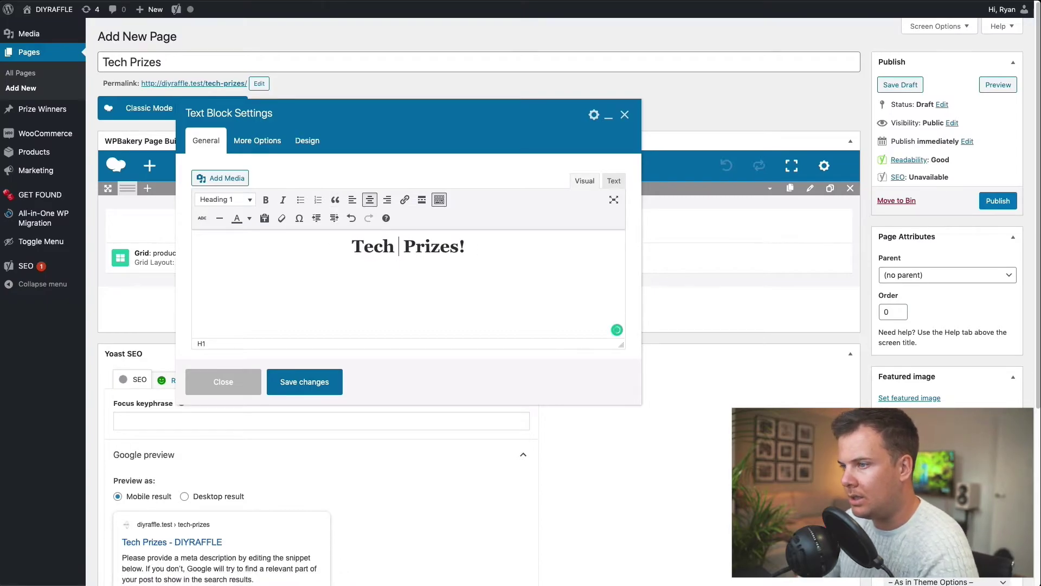
click(320, 381)
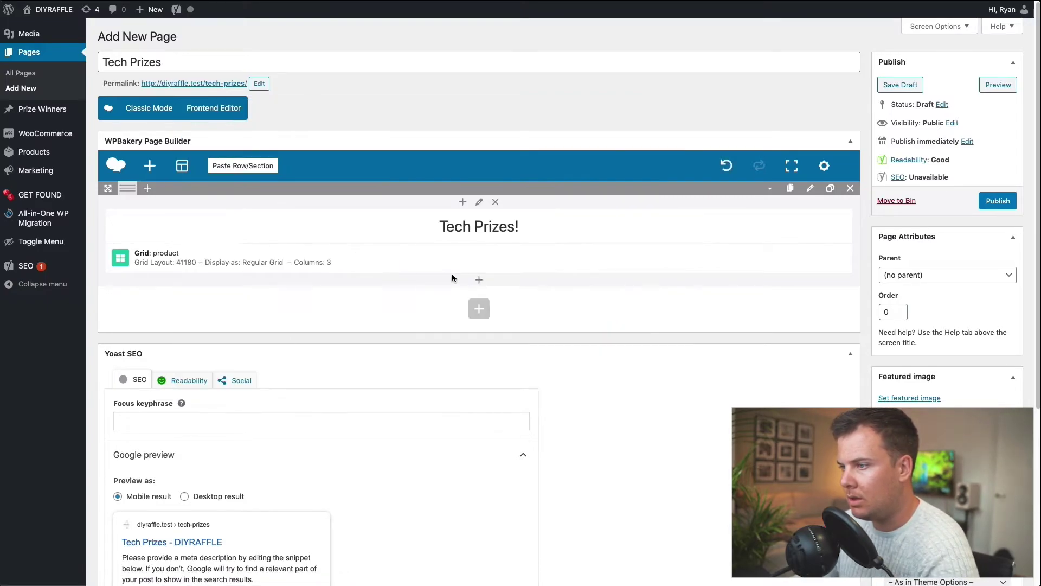
Limit the product grid to the Tech category, save it, and publish the page.
click(479, 262)
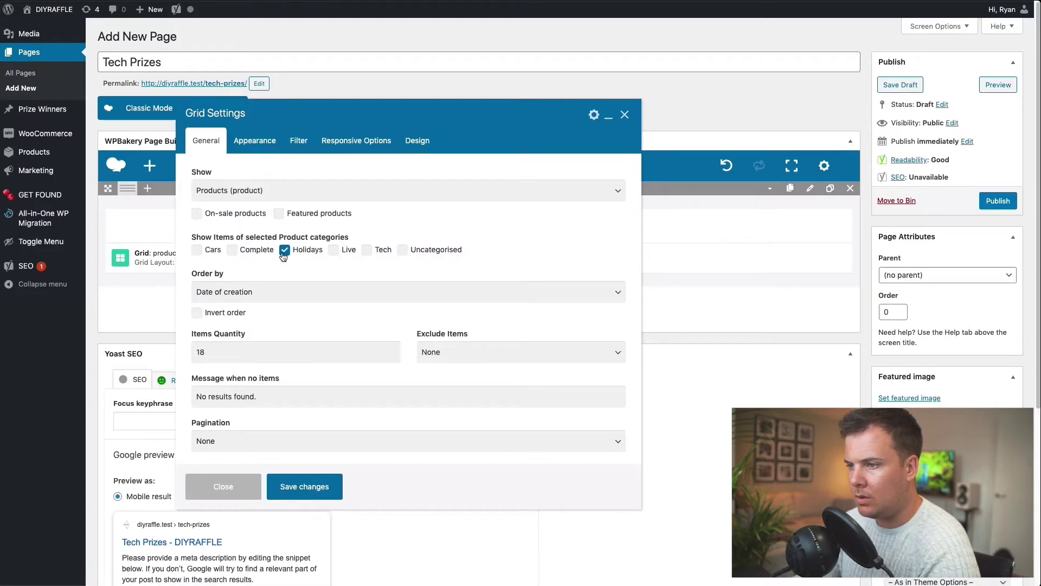
click(367, 250)
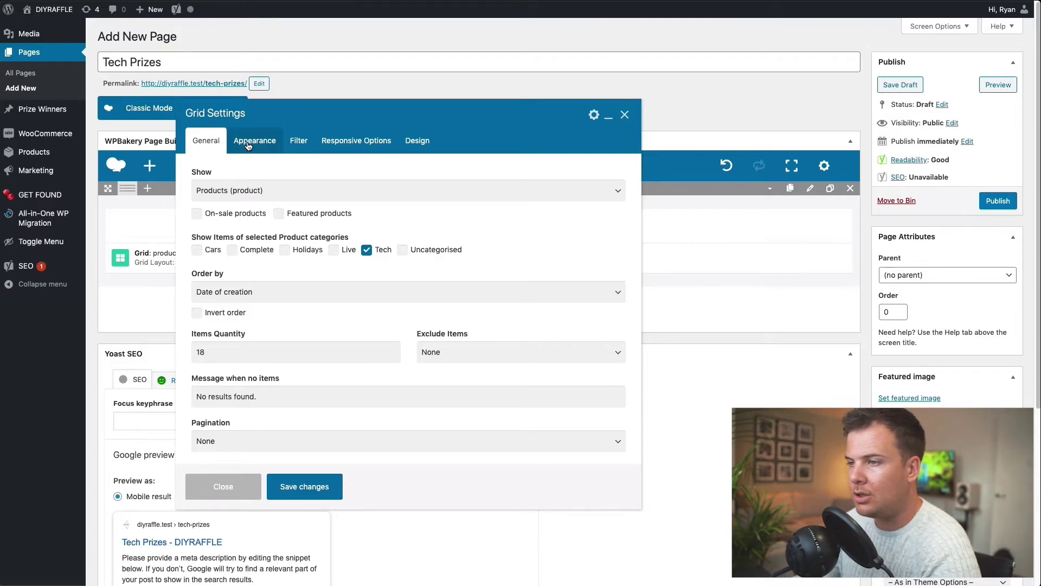
click(248, 145)
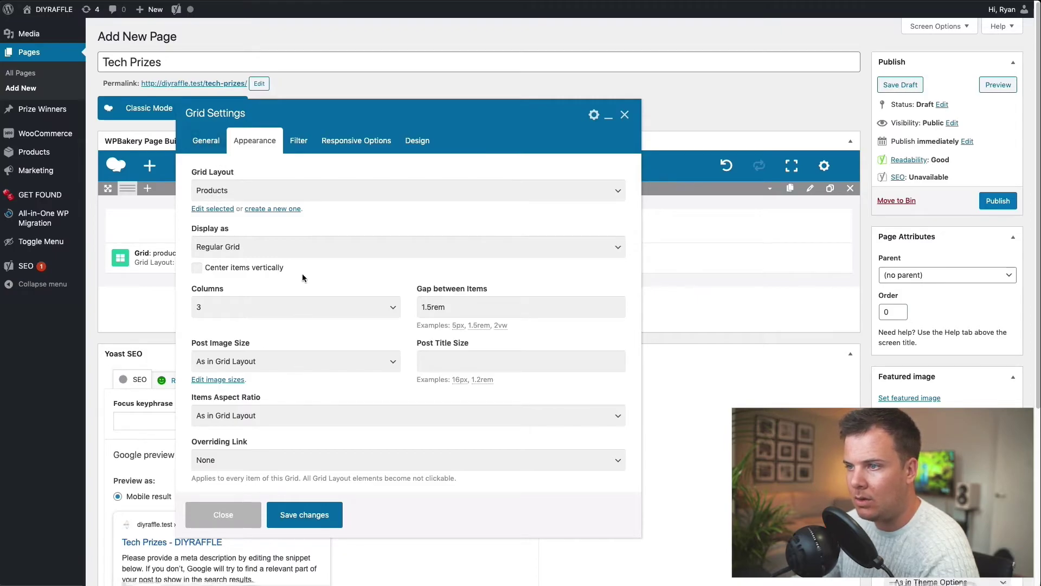
click(199, 140)
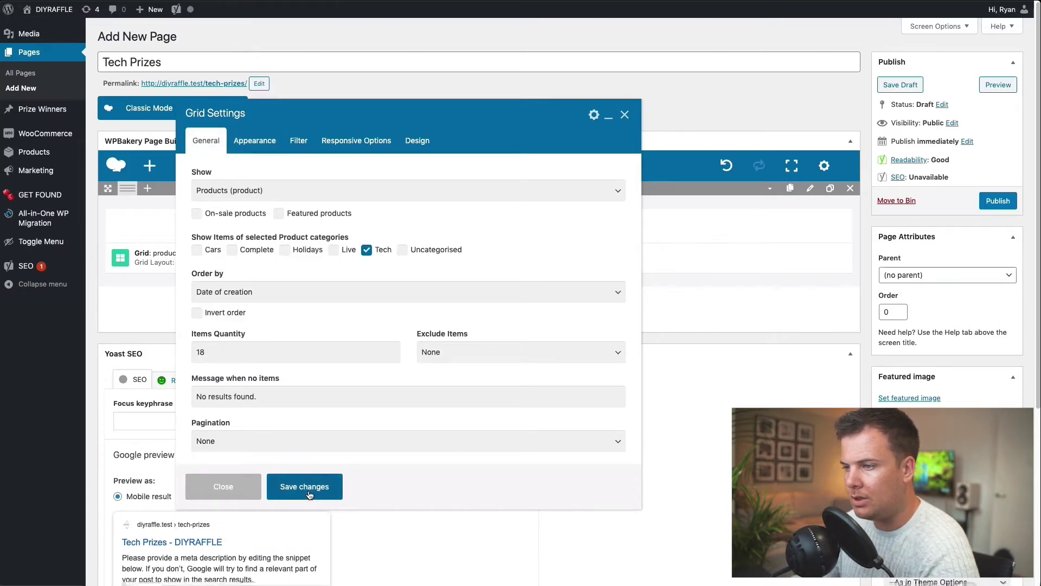
click(305, 513)
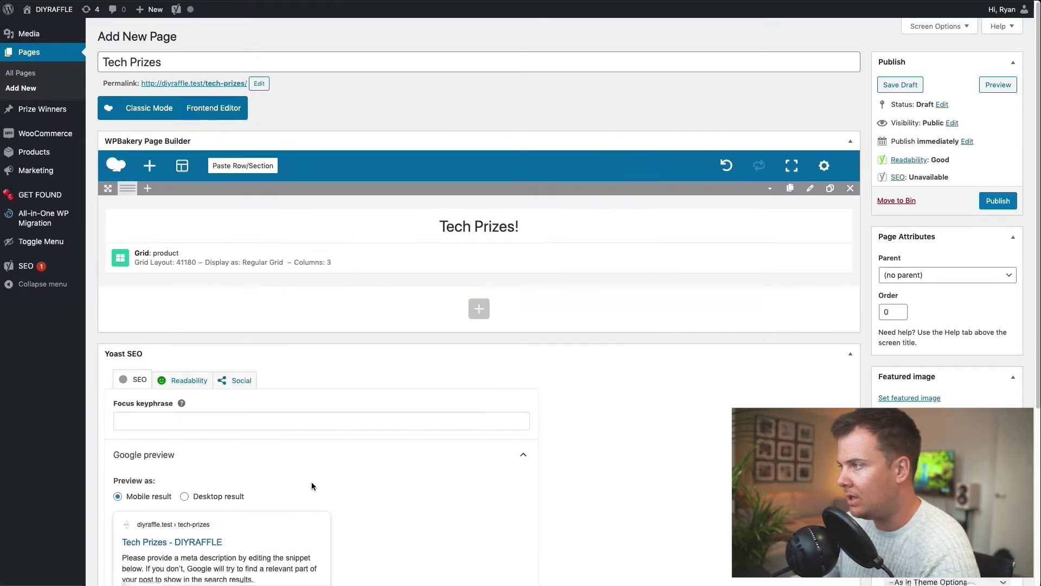
click(996, 202)
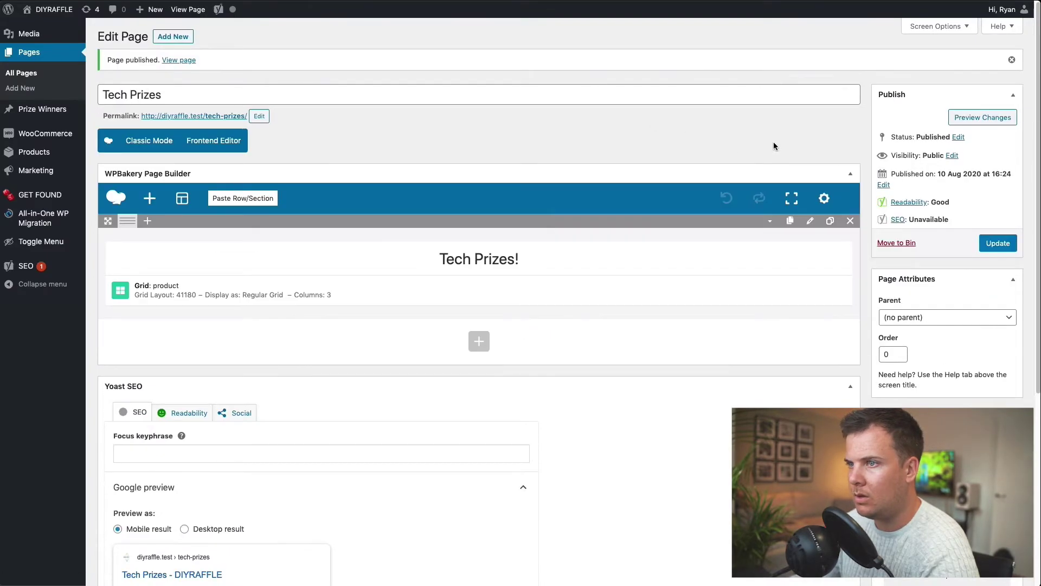
Create a new page titled 'Cars' with the copied shortcode pasted, shown in the page builder.
click(180, 39)
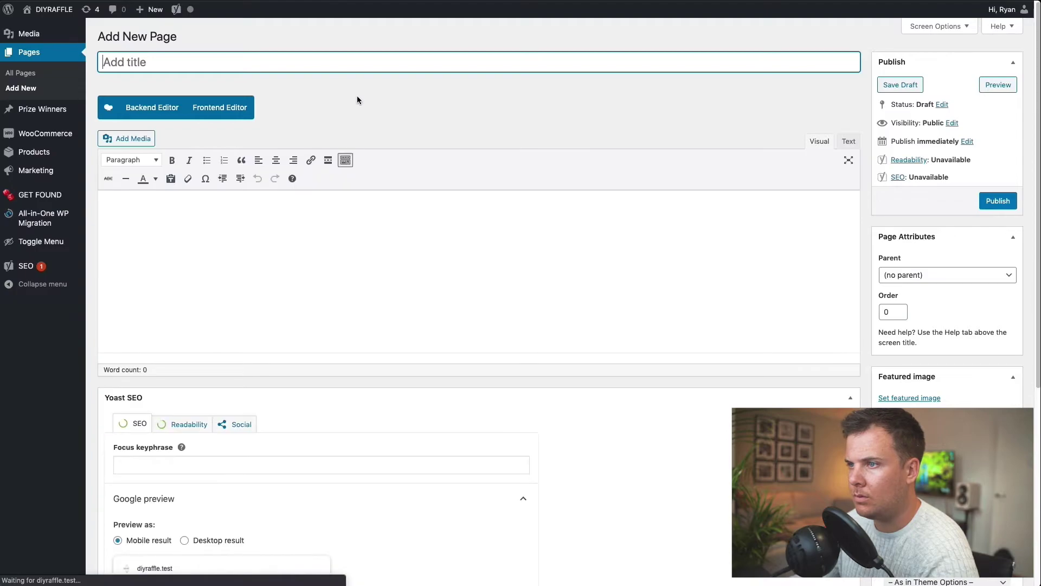
text(Cars)
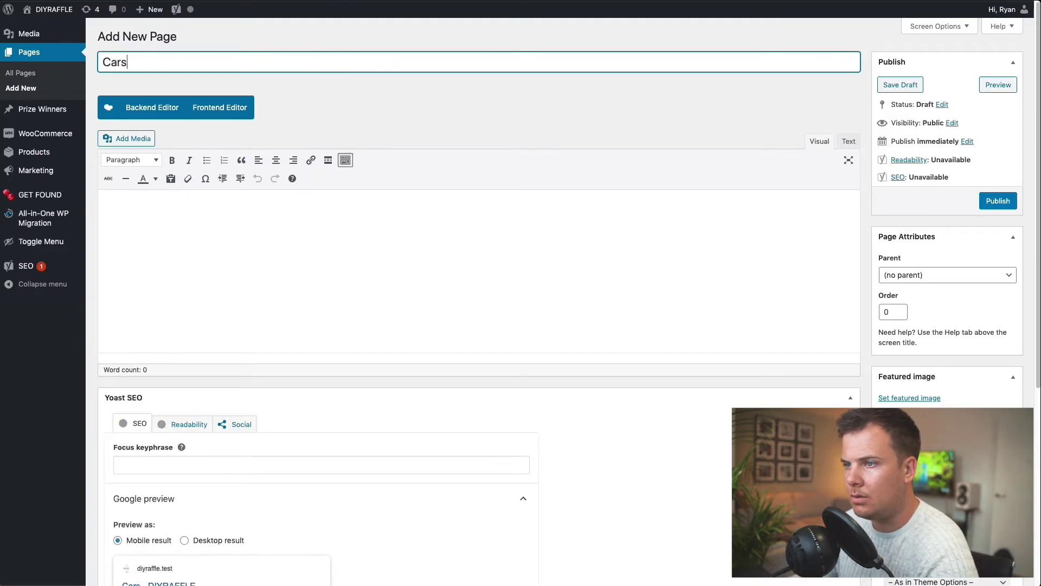
click(850, 141)
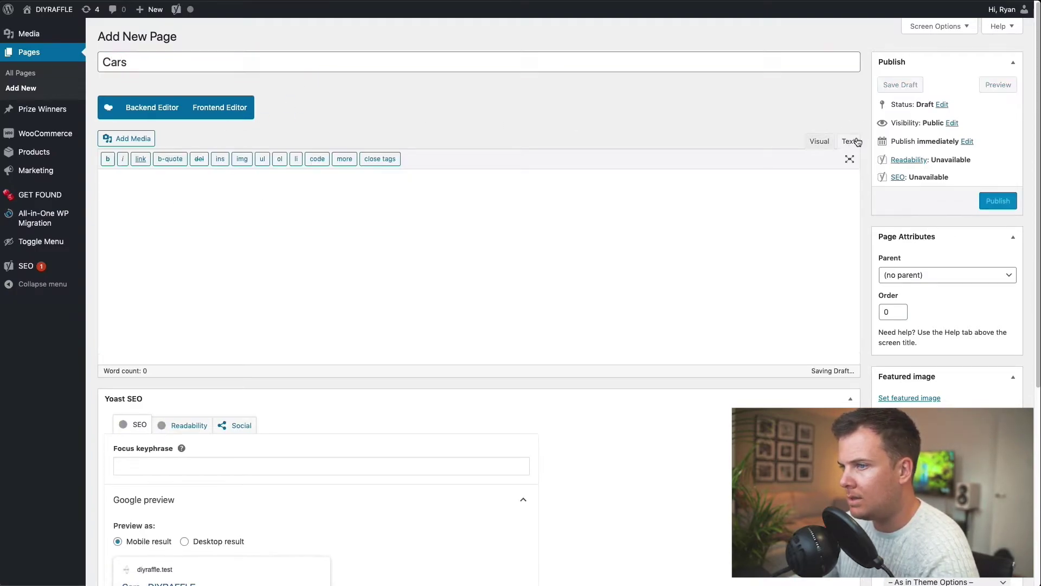
text([vc_row][vc_column][vc_column_text] <h1 style="text-align: center;">Holiday Prizes!</h1> [/vc_column_text][us_grid post_type="product" taxonomy_product_cat="holidays" items_quantity="18" items_layout="41180" columns="3"][/vc_column][/vc_row])
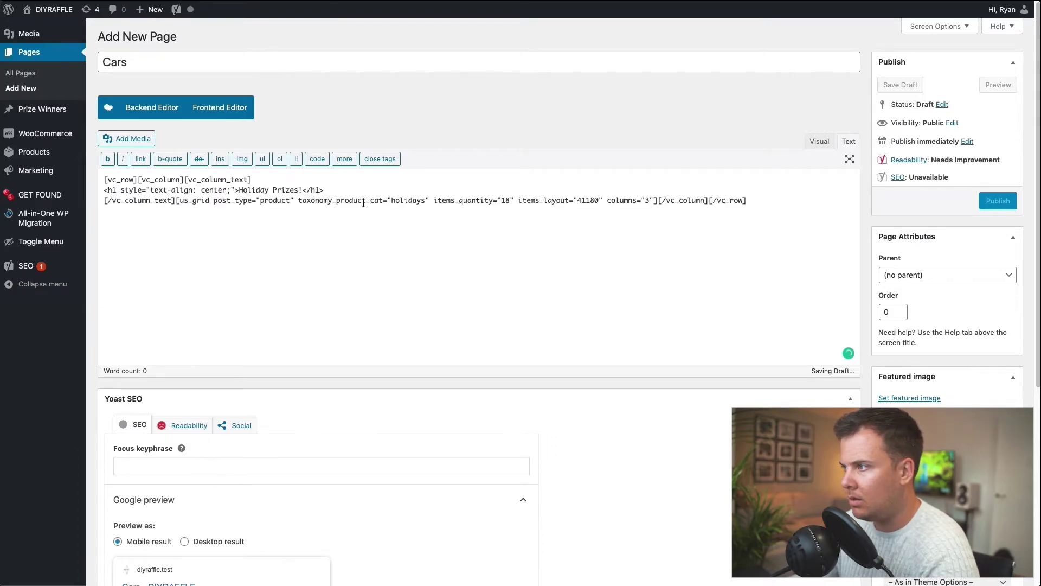
click(152, 107)
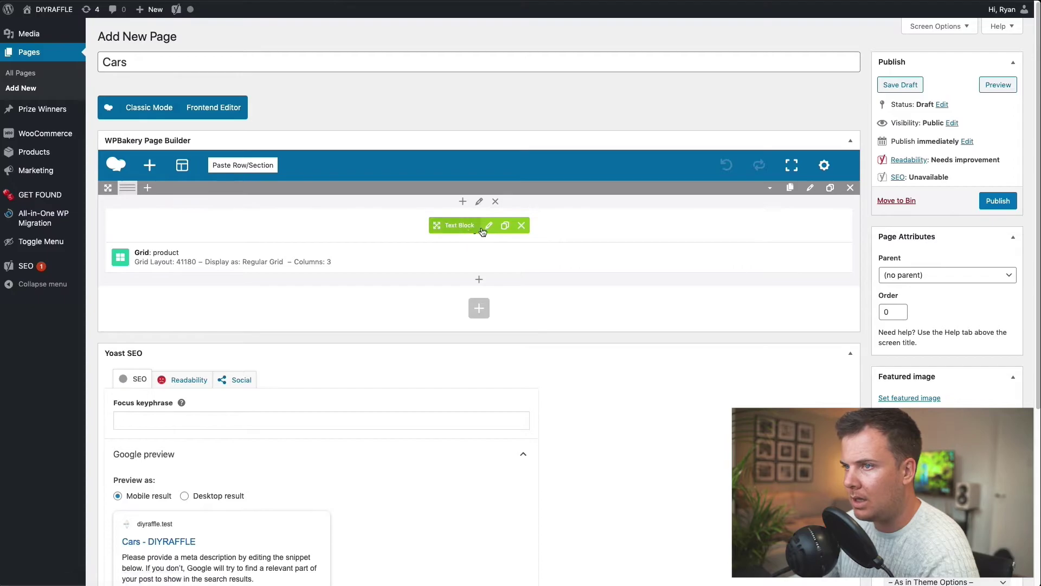
Change the heading text block to 'Win A Car!' and save it.
click(489, 225)
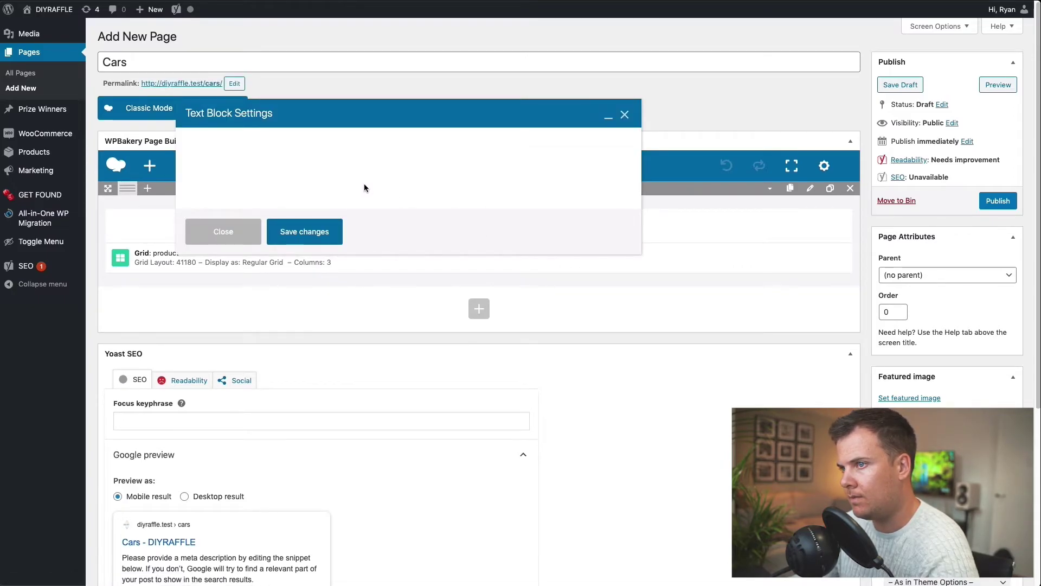
double_click(360, 247)
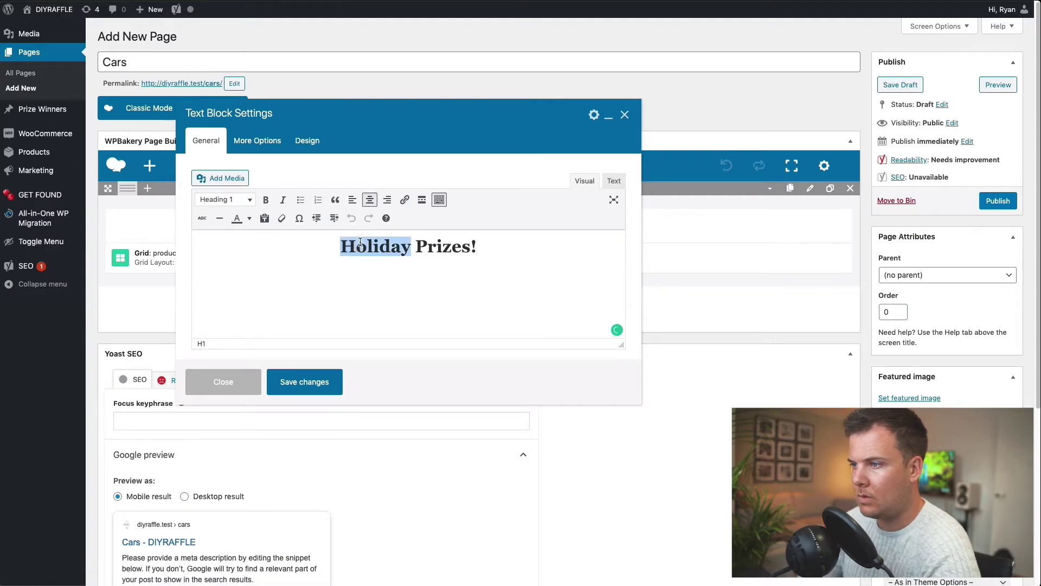
text(Car)
key(Delete)
key(Delete)
key(Delete)
key(Delete)
key(Delete)
key(Delete)
key(Delete)
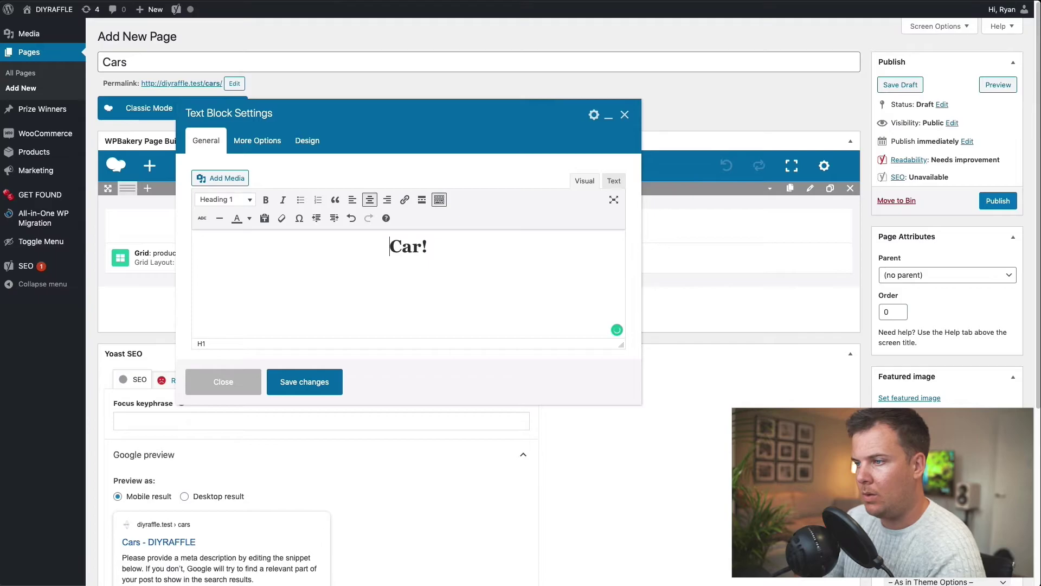
text(Win A)
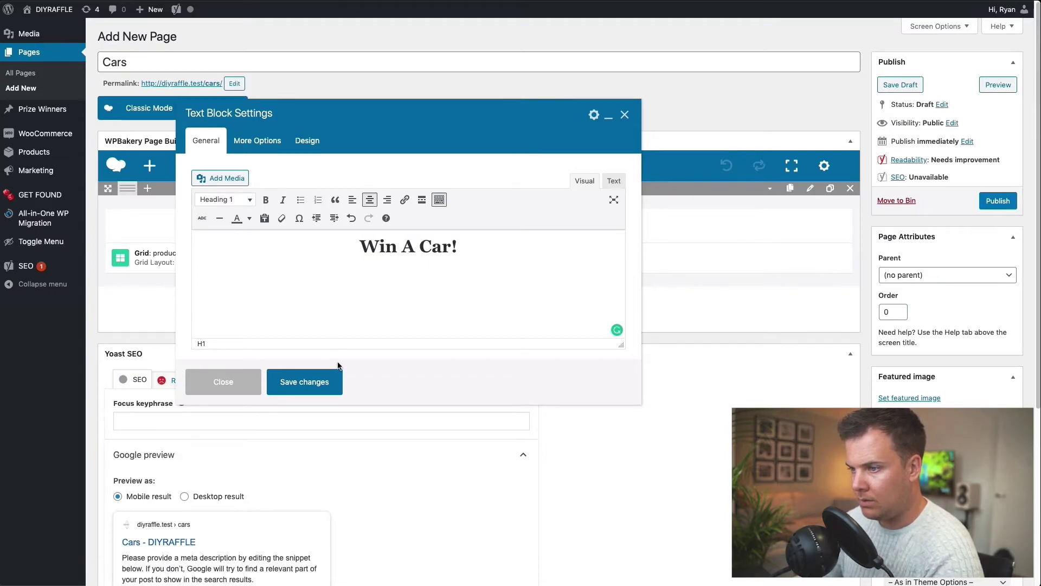
click(319, 383)
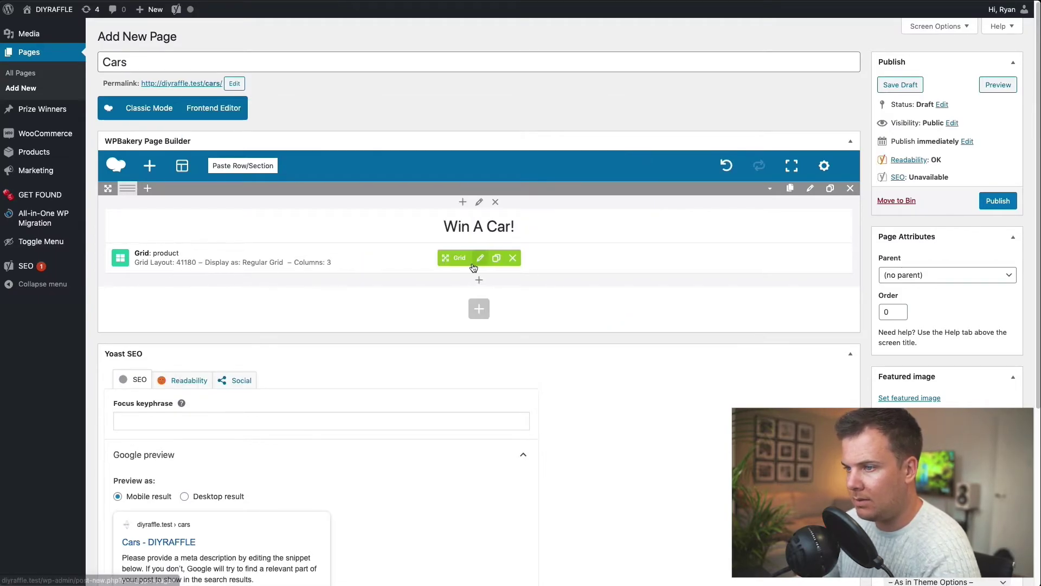
Switch the grid's category from Holidays to Cars, save the grid, and publish the Cars page.
click(461, 259)
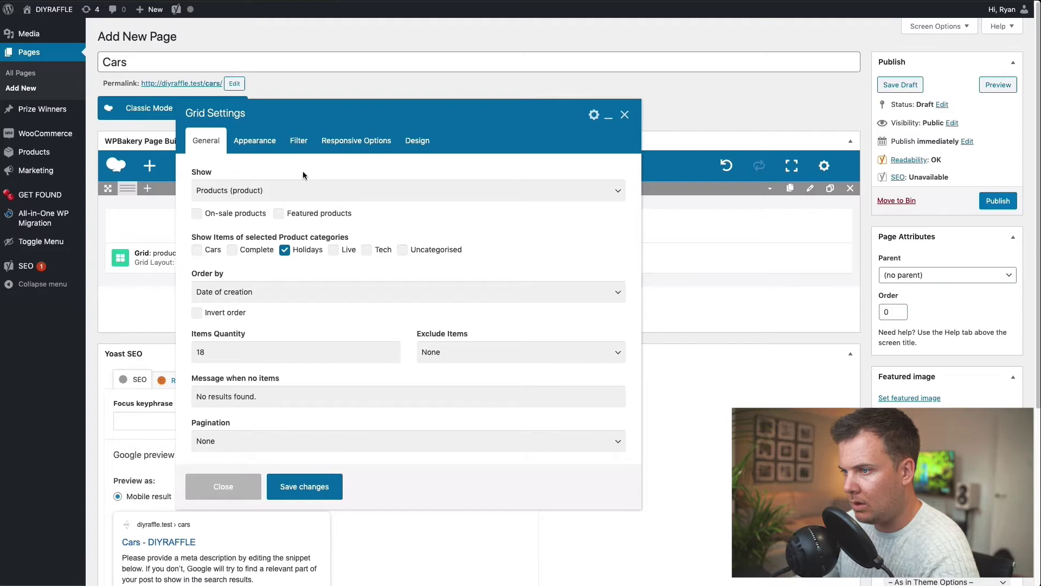
click(285, 249)
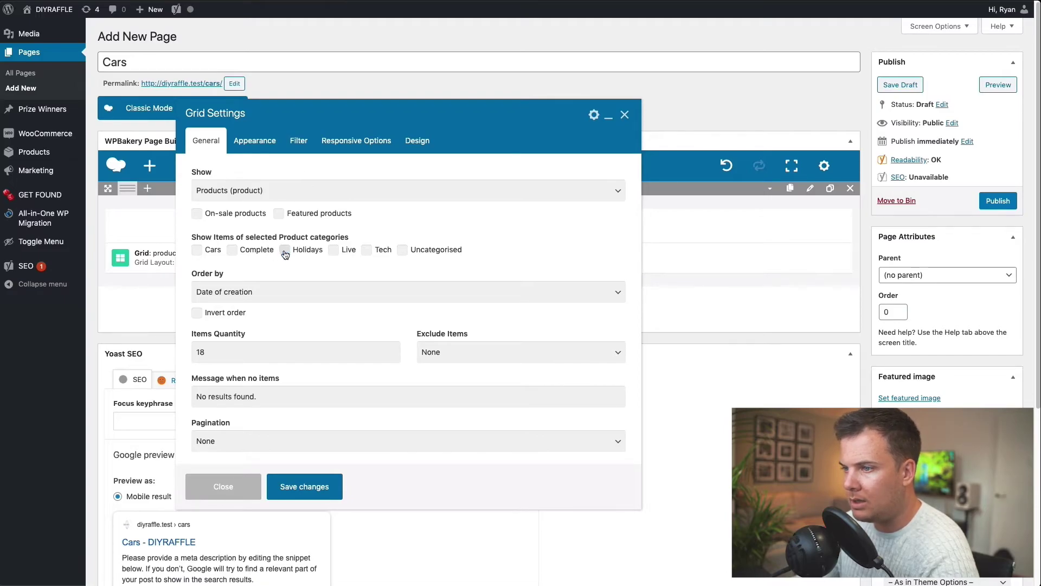
click(197, 250)
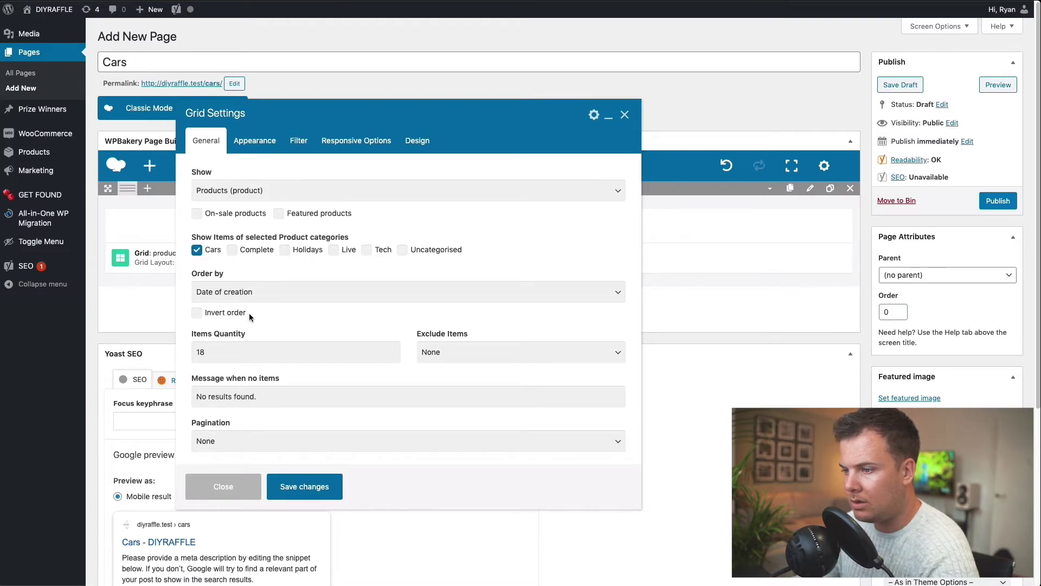
click(300, 498)
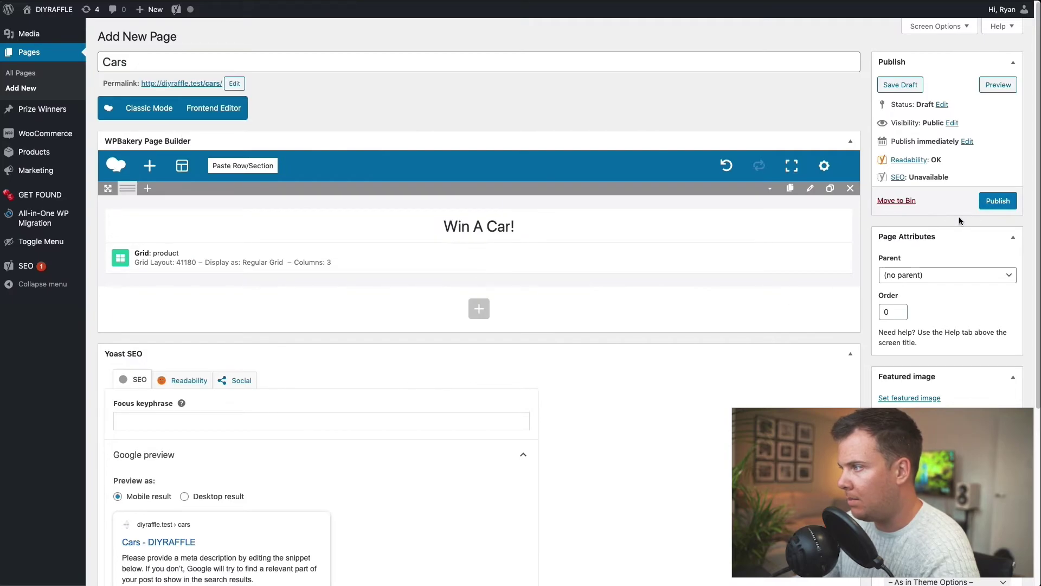
click(990, 205)
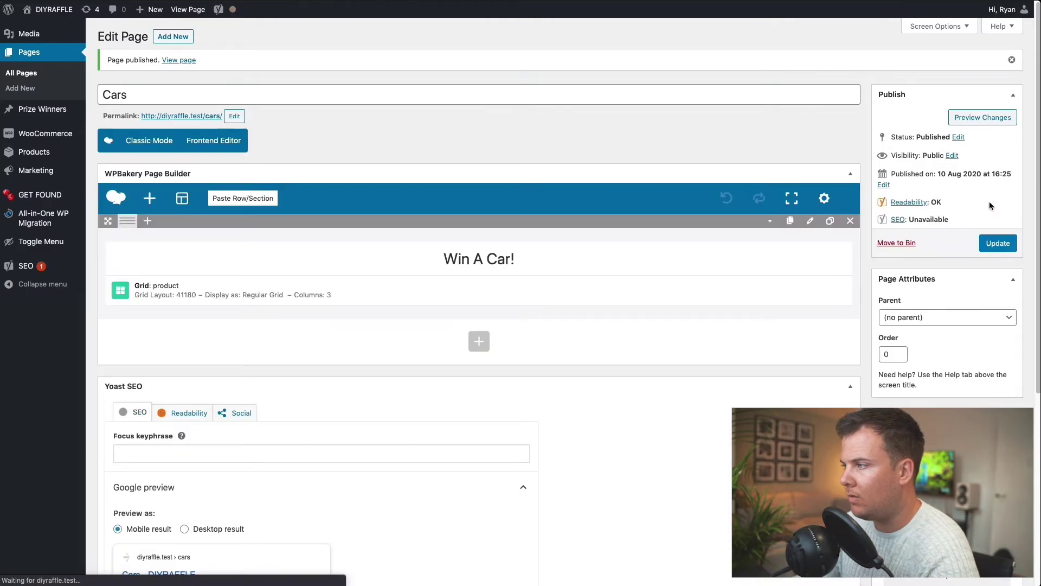
Visit the live site from the admin bar and open its FAQ page.
mouse_move(381, 271)
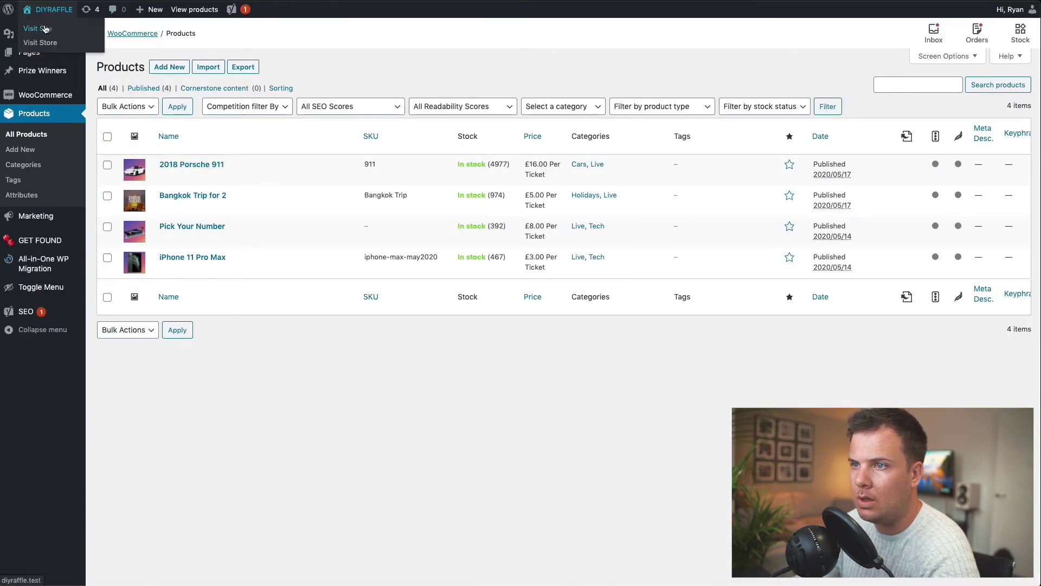
click(232, 9)
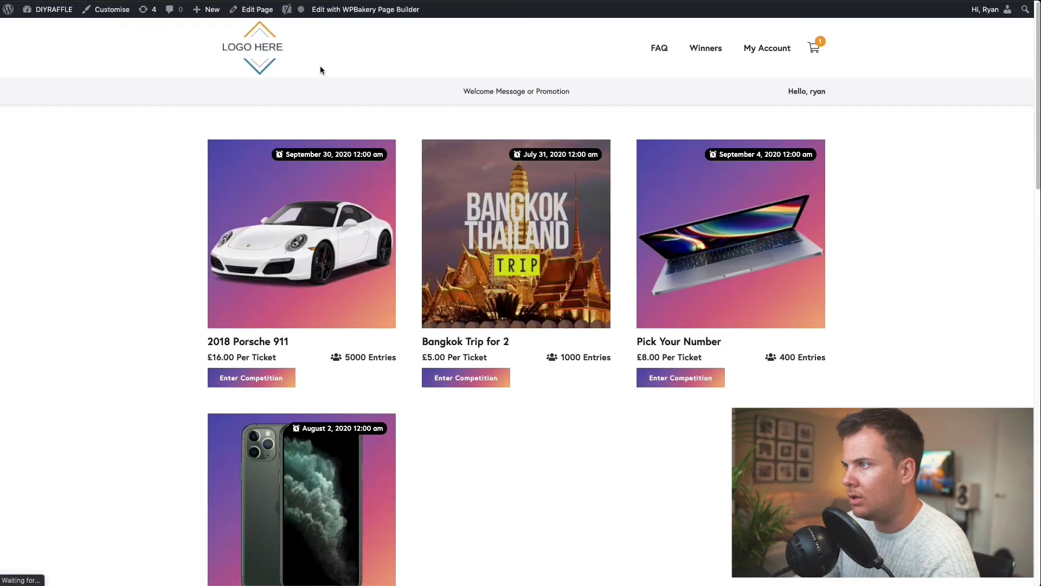
click(658, 59)
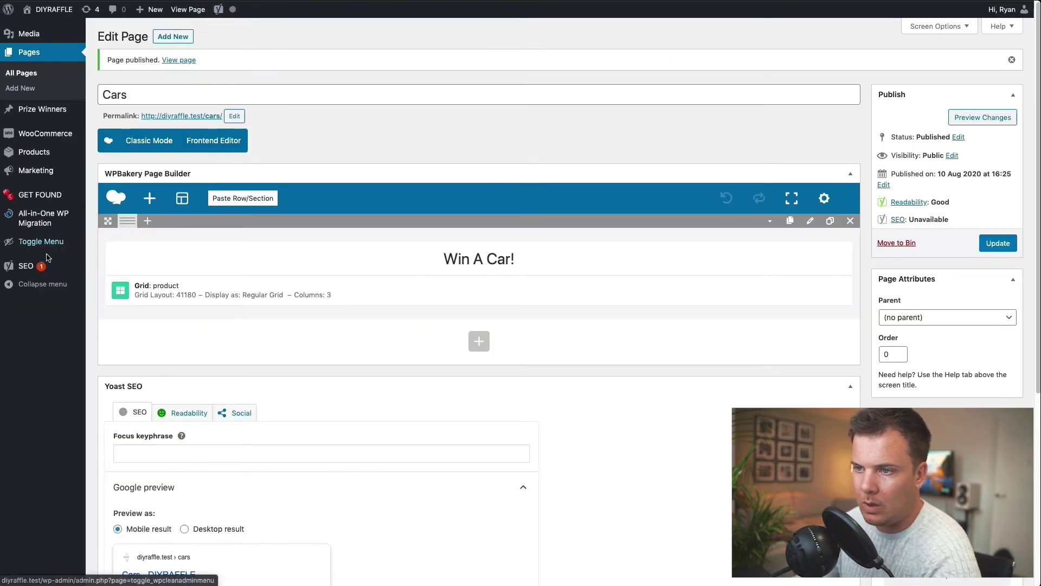
Open Appearance > Menus with Menu 1 selected for editing.
mouse_move(55, 264)
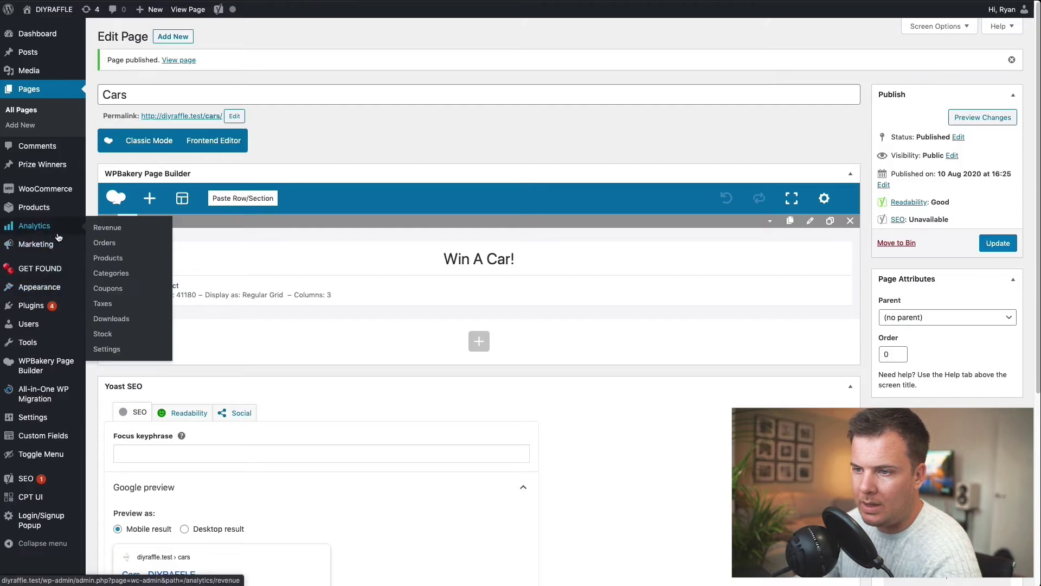
mouse_move(45, 293)
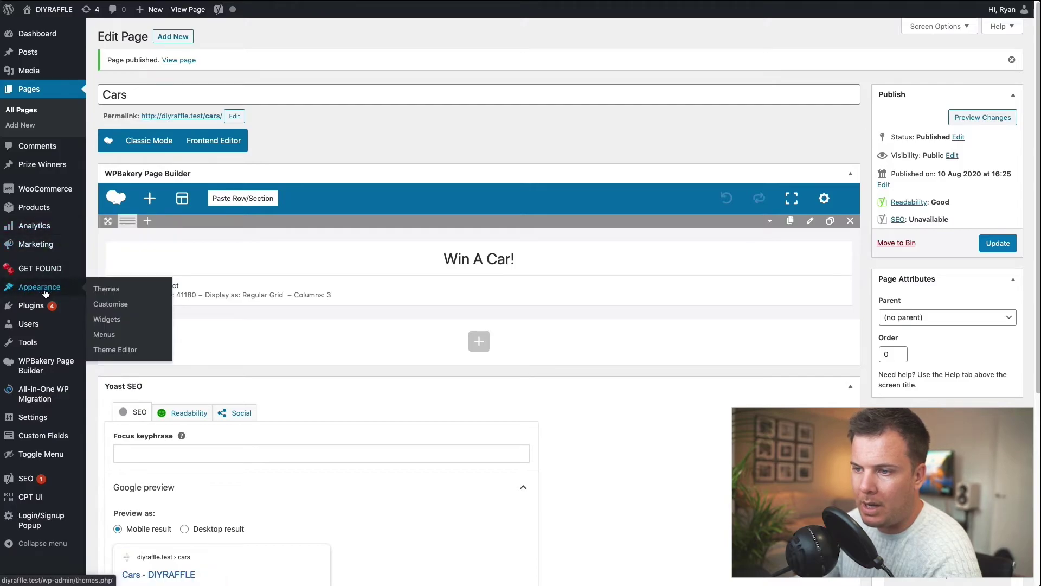
click(110, 340)
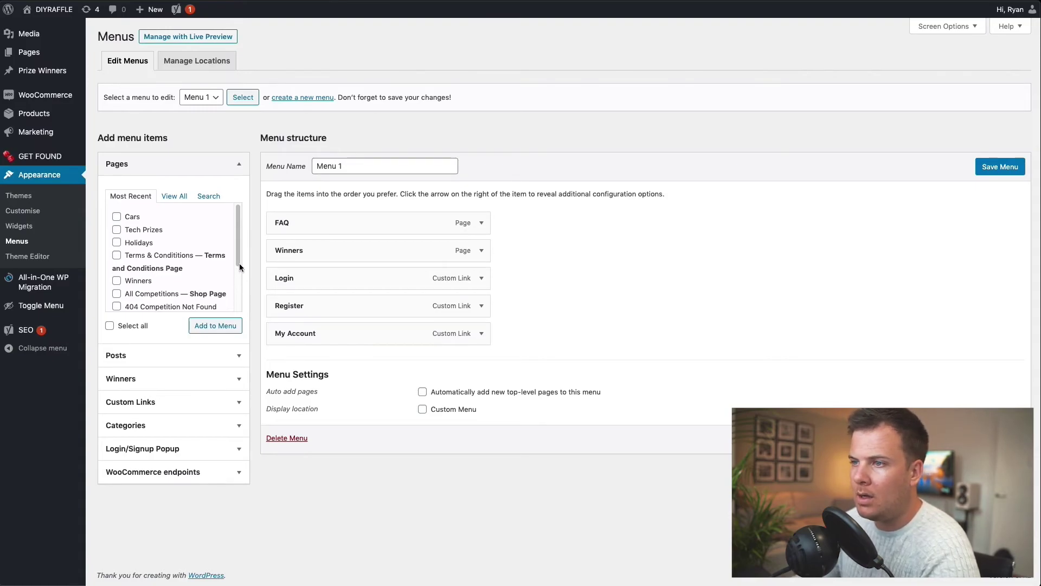
click(206, 101)
click(206, 101)
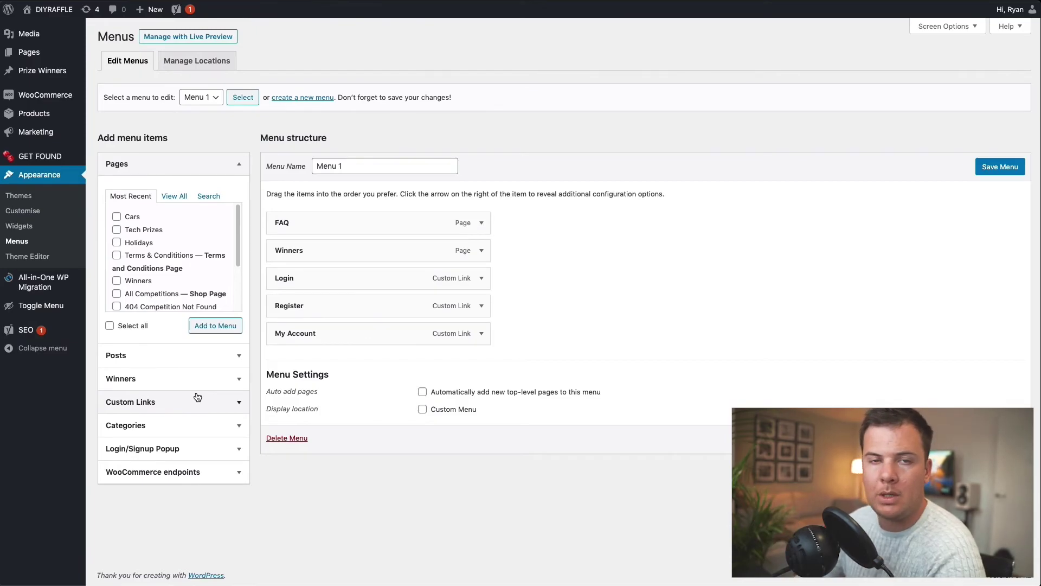
Add a custom link labelled 'Prizes' with URL '#' to Menu 1.
click(152, 409)
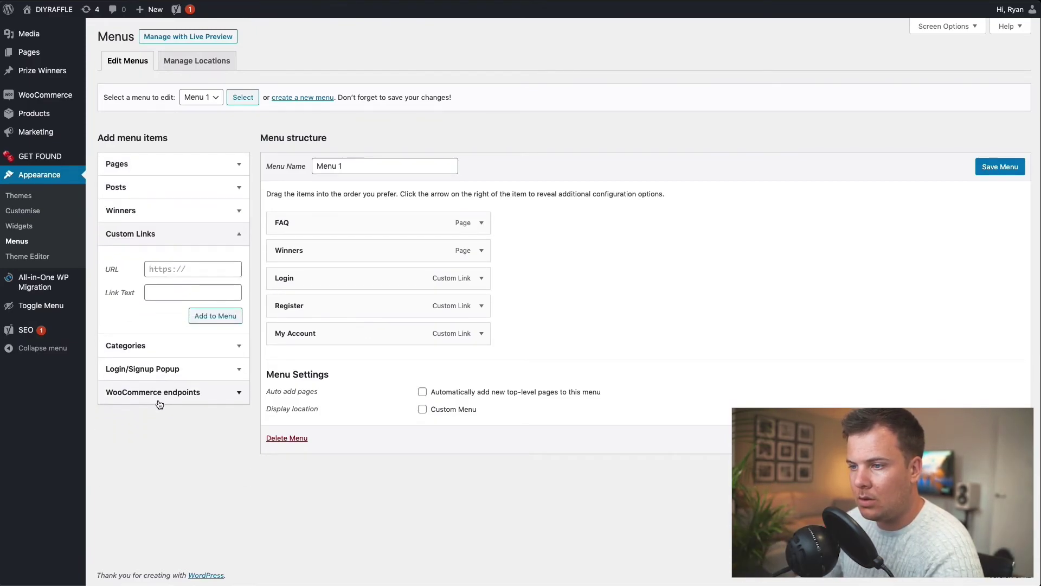
click(181, 269)
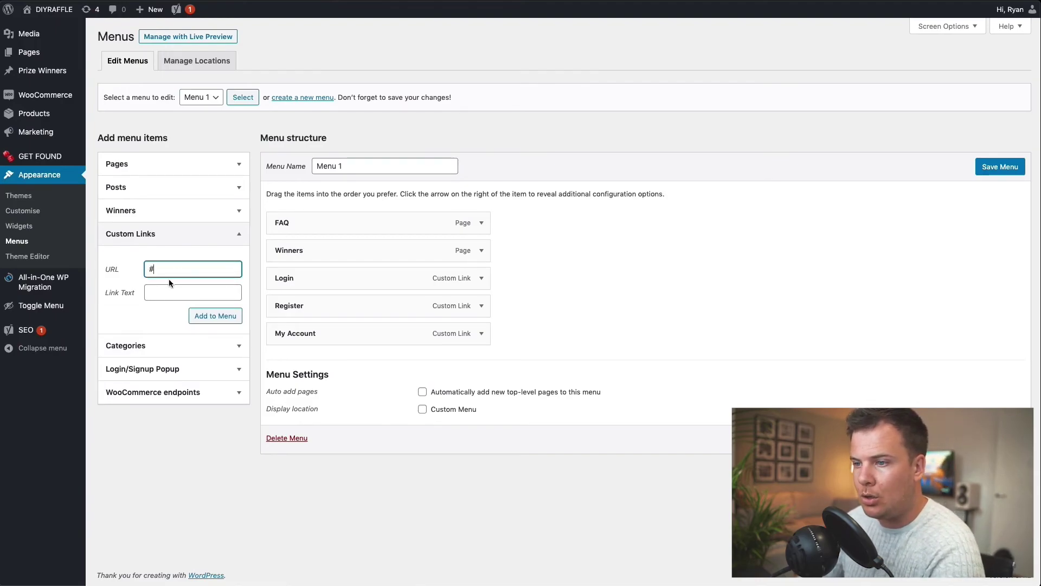
click(162, 291)
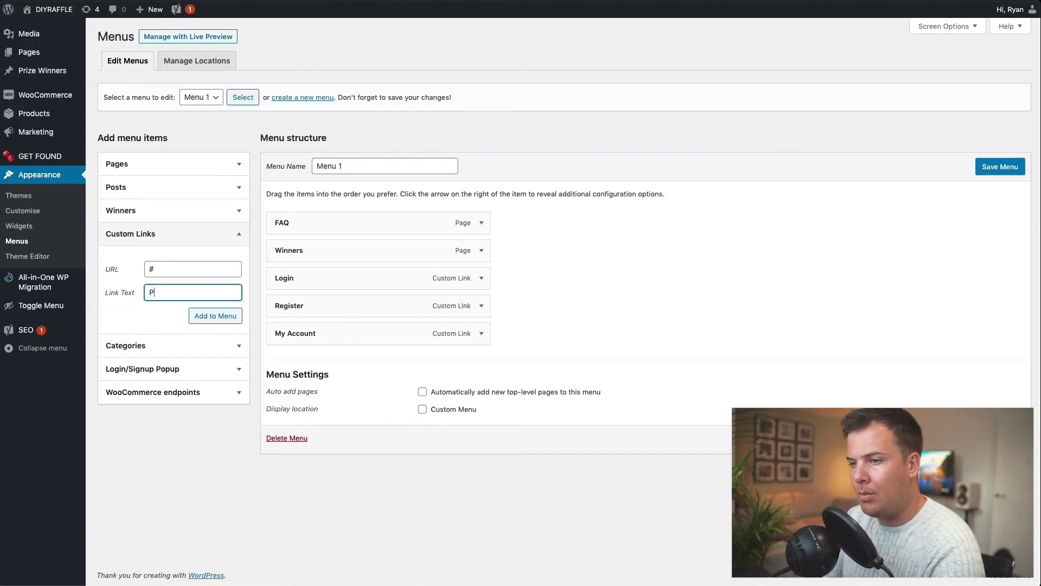
click(213, 319)
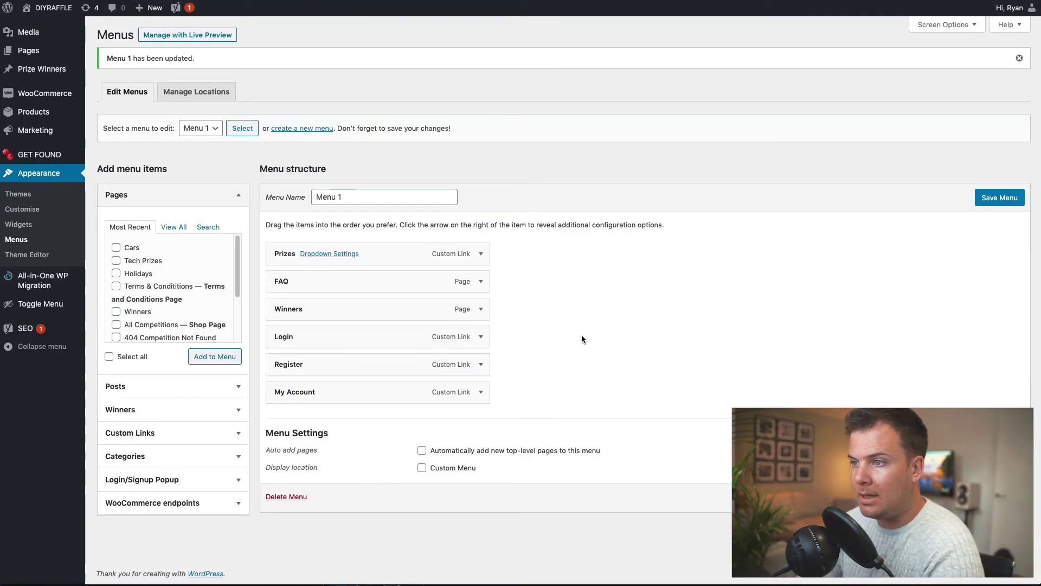
Add the Cars, Tech Prizes and Holidays pages to Menu 1.
click(479, 254)
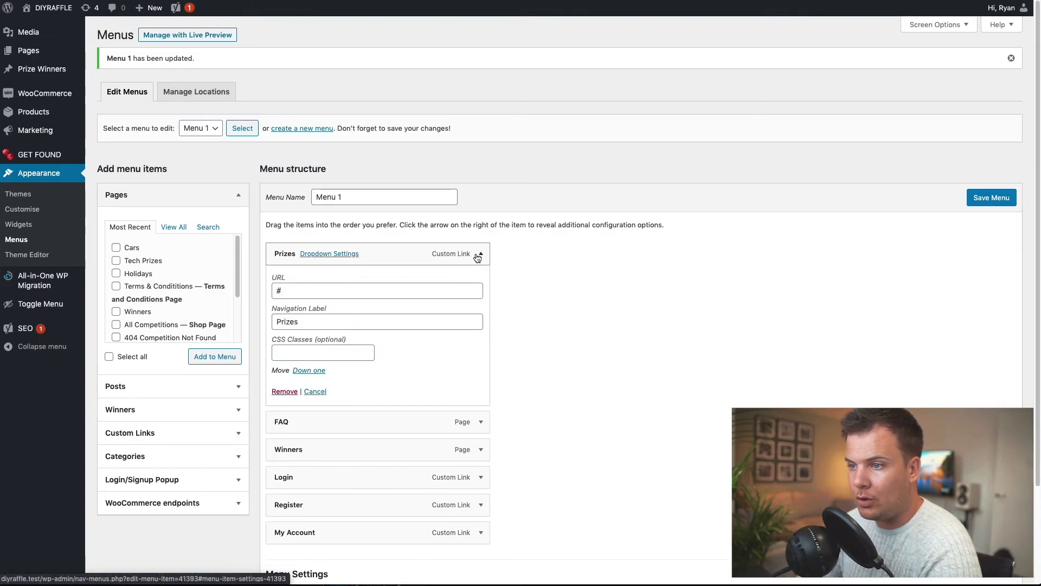
click(479, 254)
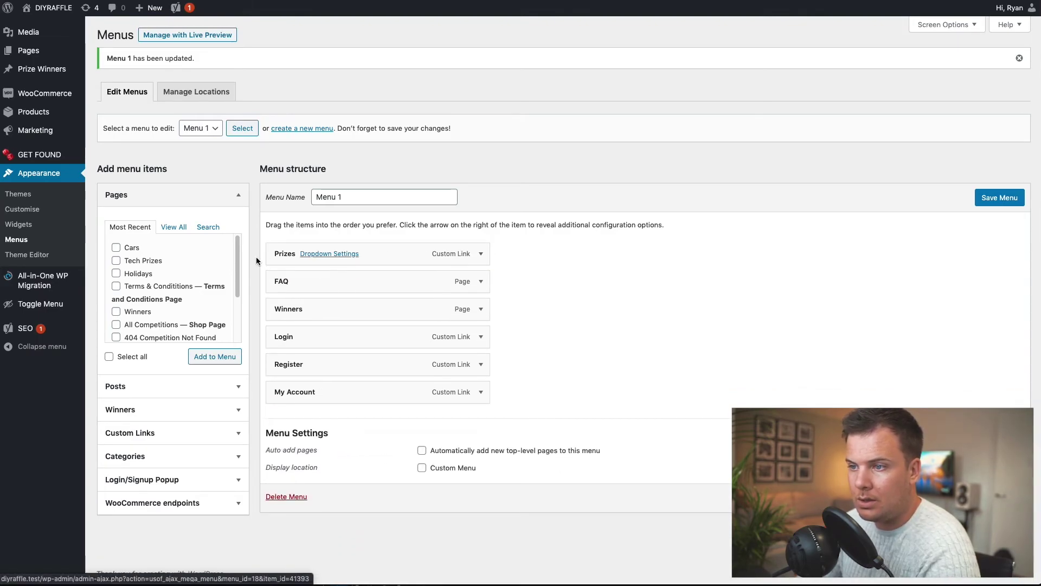
click(116, 247)
click(115, 261)
click(116, 273)
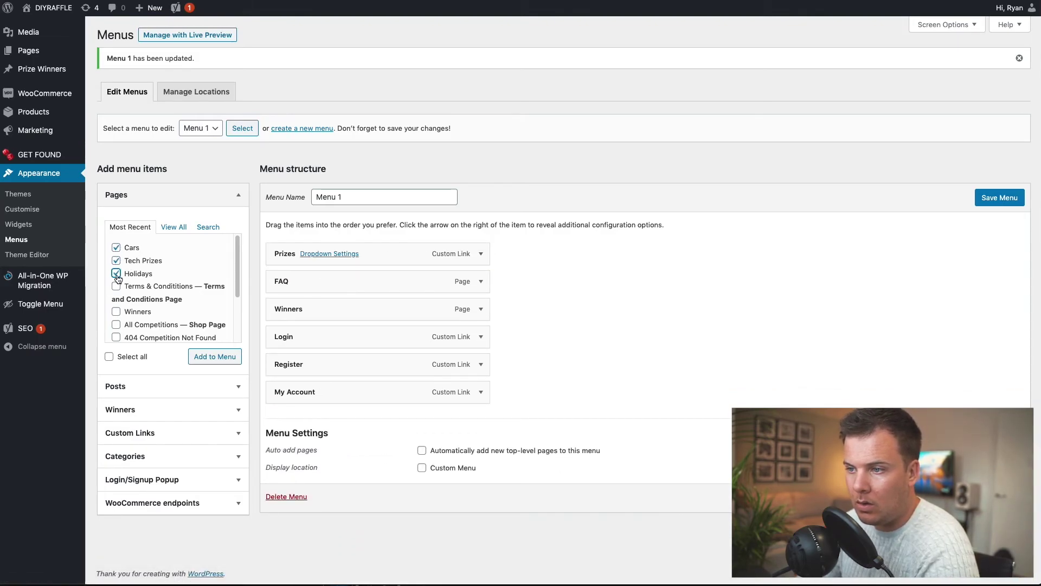
click(210, 359)
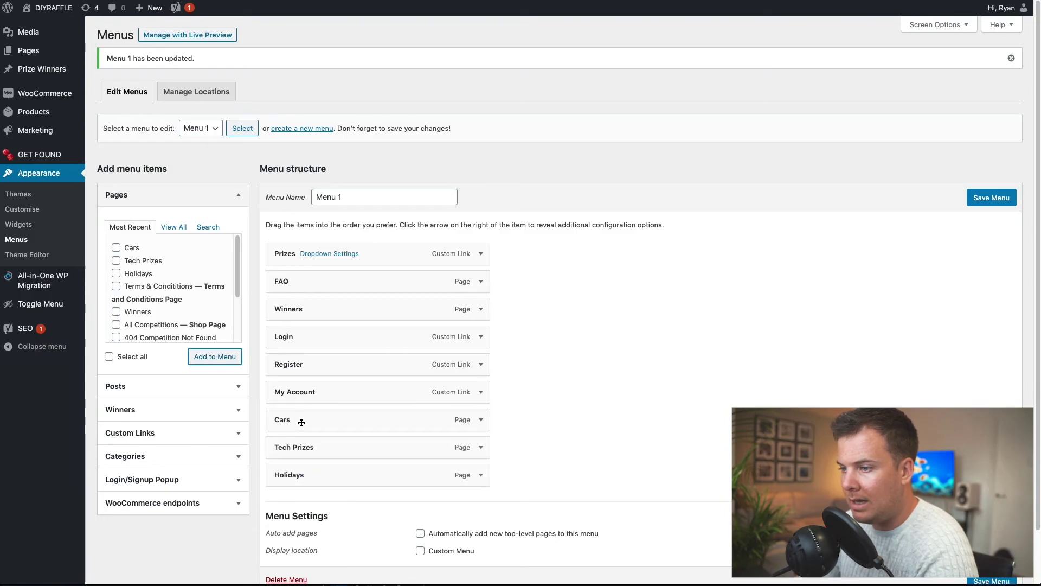
Nest Cars, Tech Prizes and Holidays as sub items under Prizes and save the menu.
drag(302, 422, 307, 274)
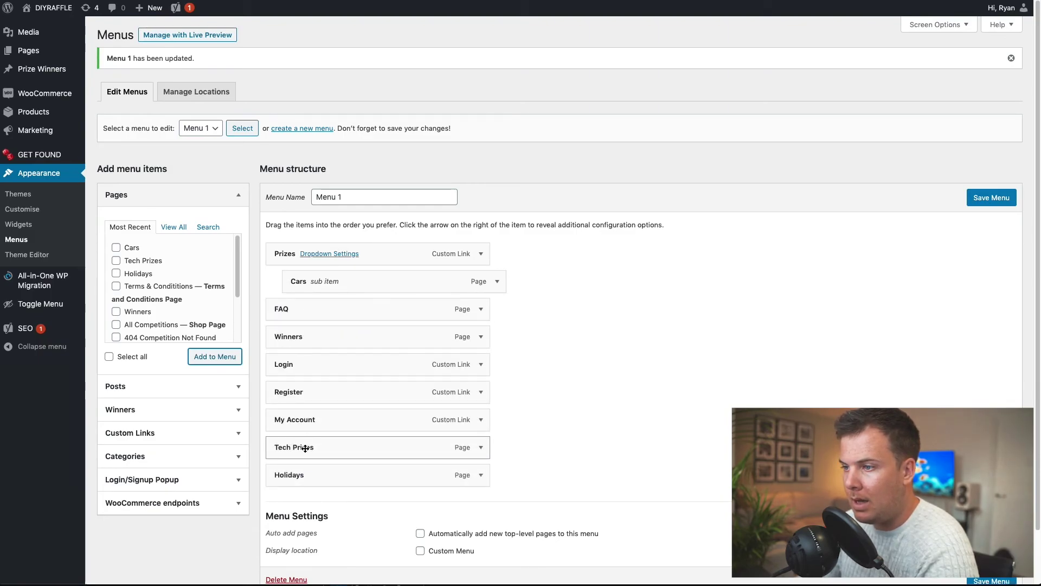
drag(305, 450, 321, 308)
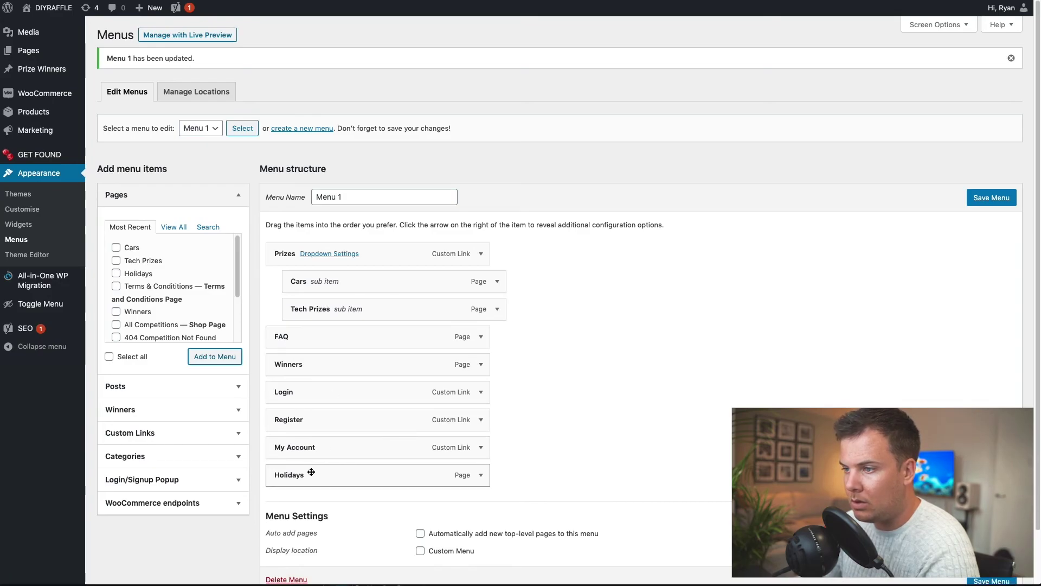
drag(315, 470, 327, 340)
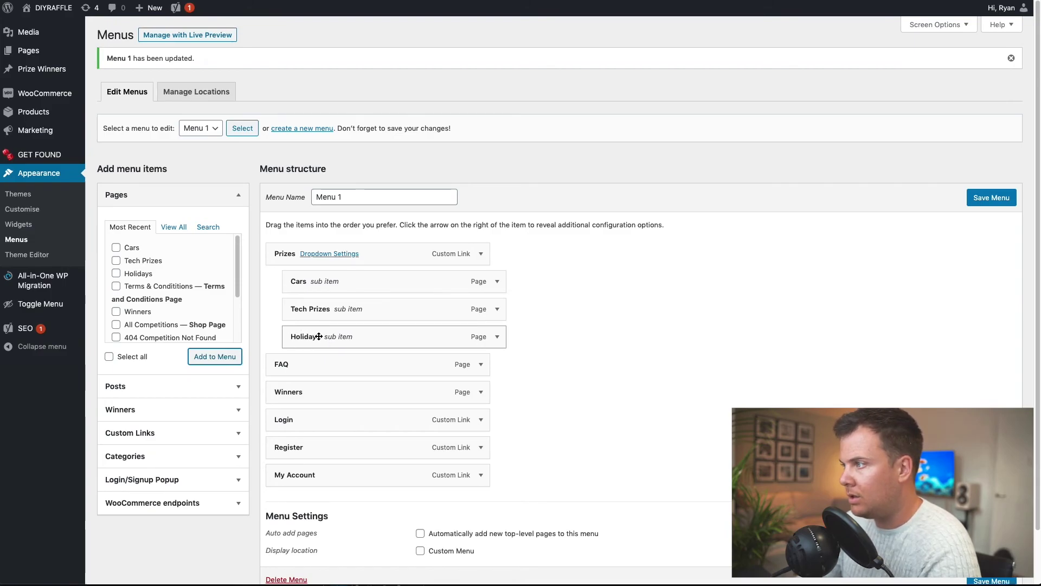
drag(344, 336, 336, 338)
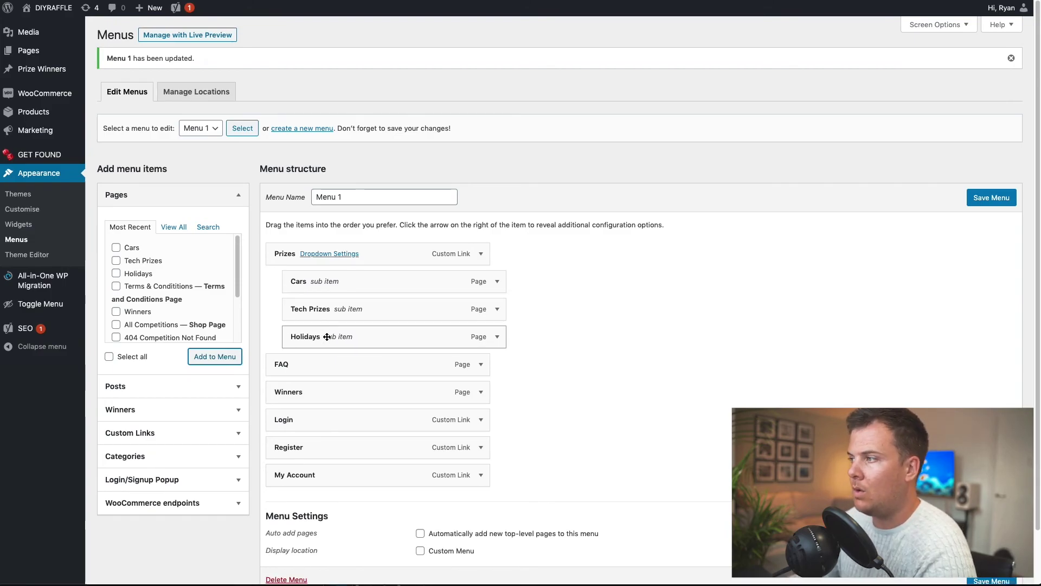
click(991, 197)
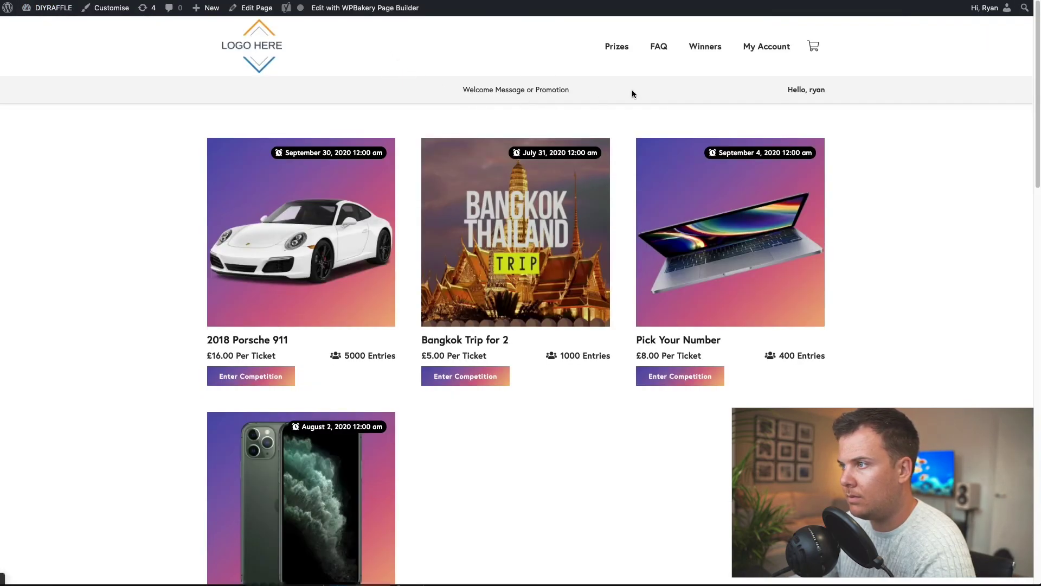
Check the Holidays and Tech Prizes pages from the Prizes menu, ending on Cars showing the 2018 Porsche 911.
mouse_move(619, 48)
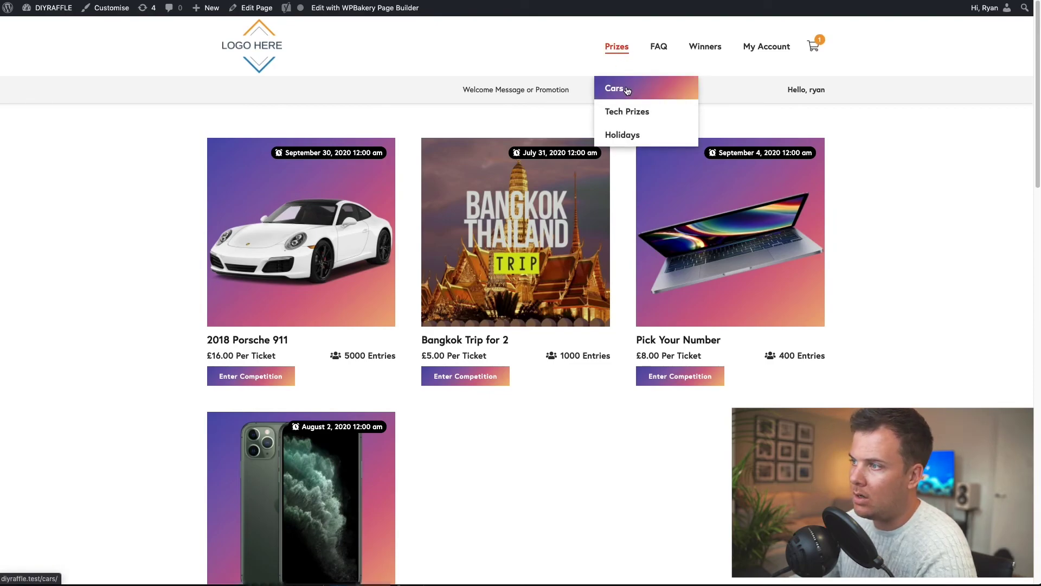
click(635, 139)
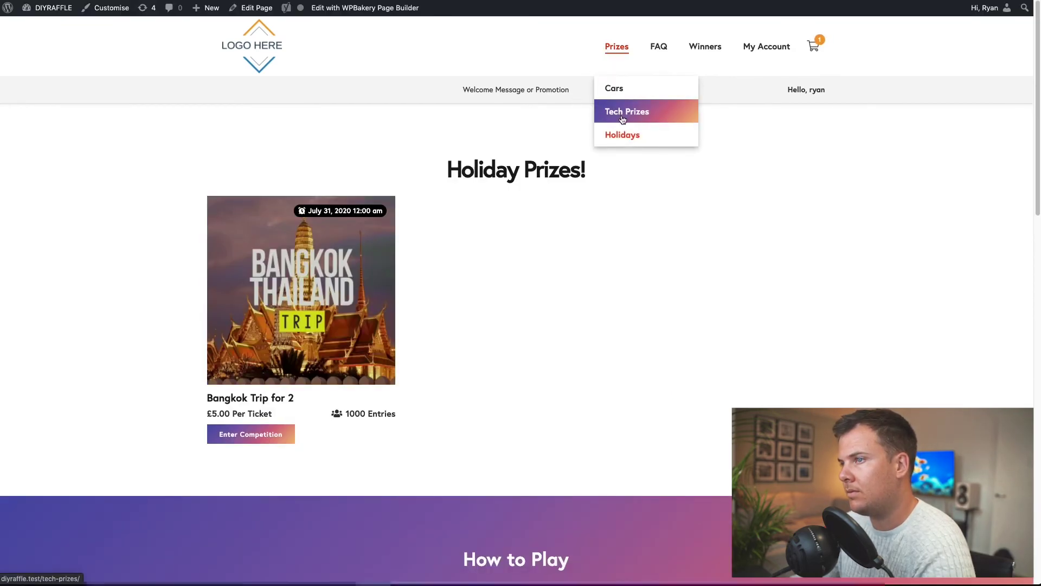
click(623, 120)
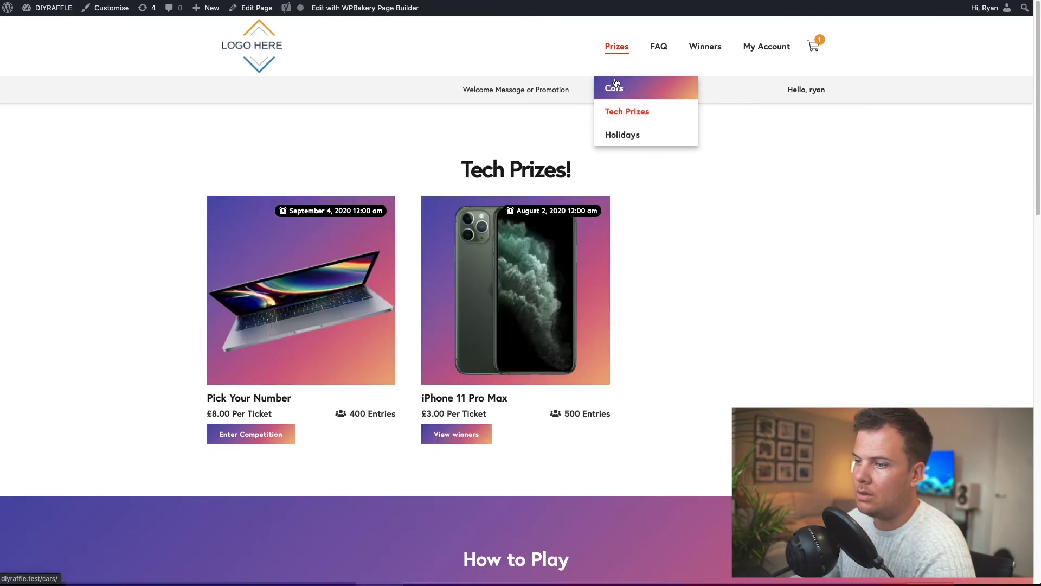
click(616, 82)
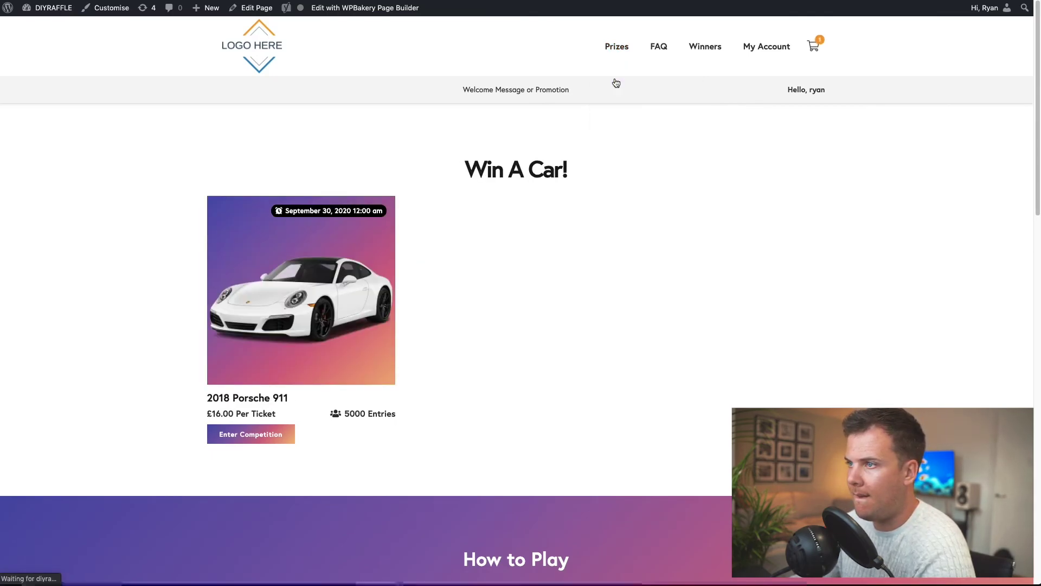